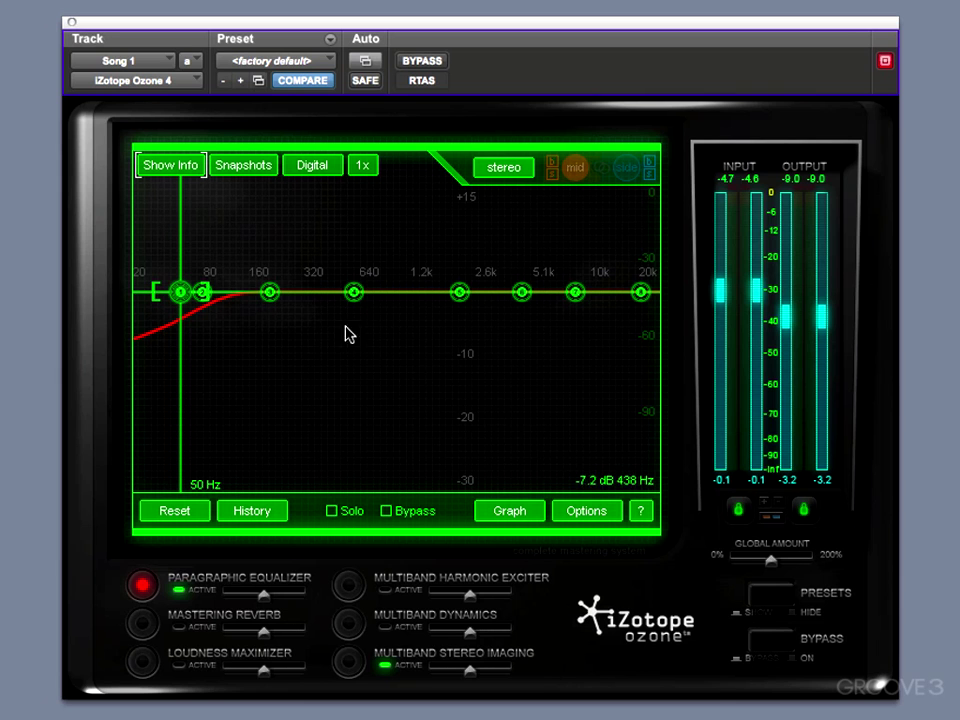
Reshape band 4 so it sits near 699 Hz at about 0 dB with Q widened to 0.59
{"action": "left_click_drag", "start_coordinate": [359, 295], "coordinate": [368, 325]}
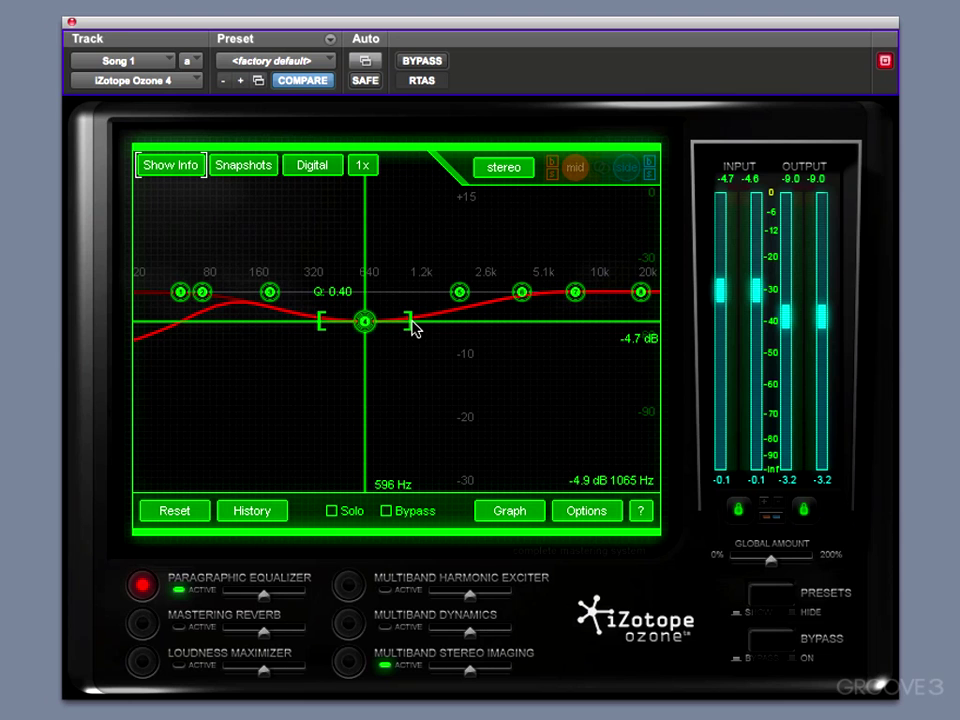
{"action": "mouse_move", "coordinate": [410, 326]}
{"action": "left_mouse_down"}
{"action": "mouse_move", "coordinate": [392, 324]}
{"action": "mouse_move", "coordinate": [401, 324]}
{"action": "left_mouse_up"}
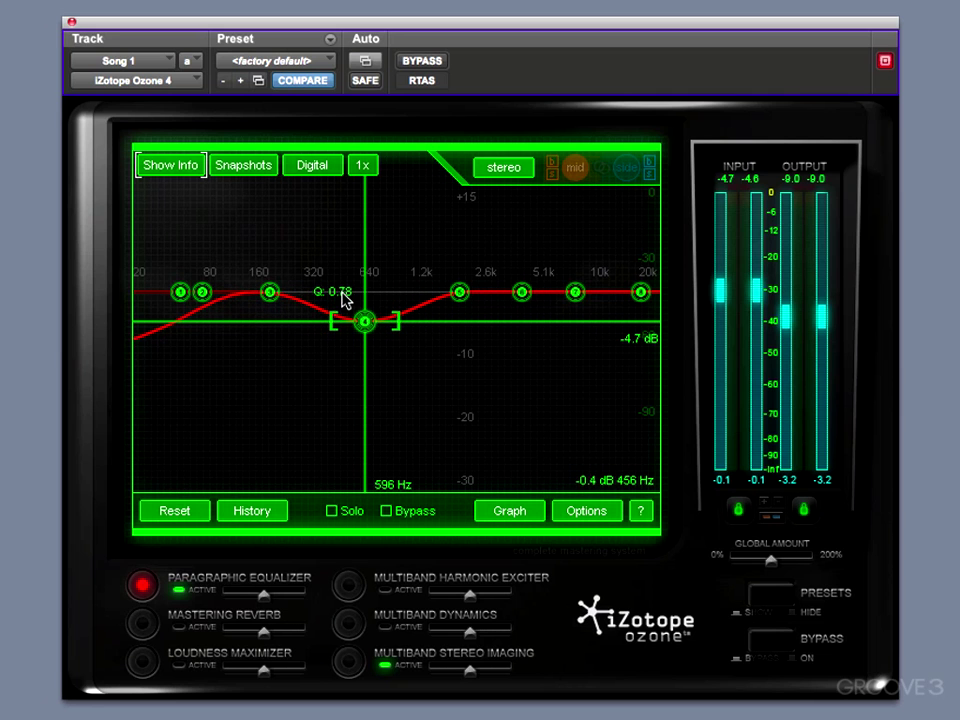
{"action": "left_click_drag", "start_coordinate": [364, 326], "coordinate": [375, 280]}
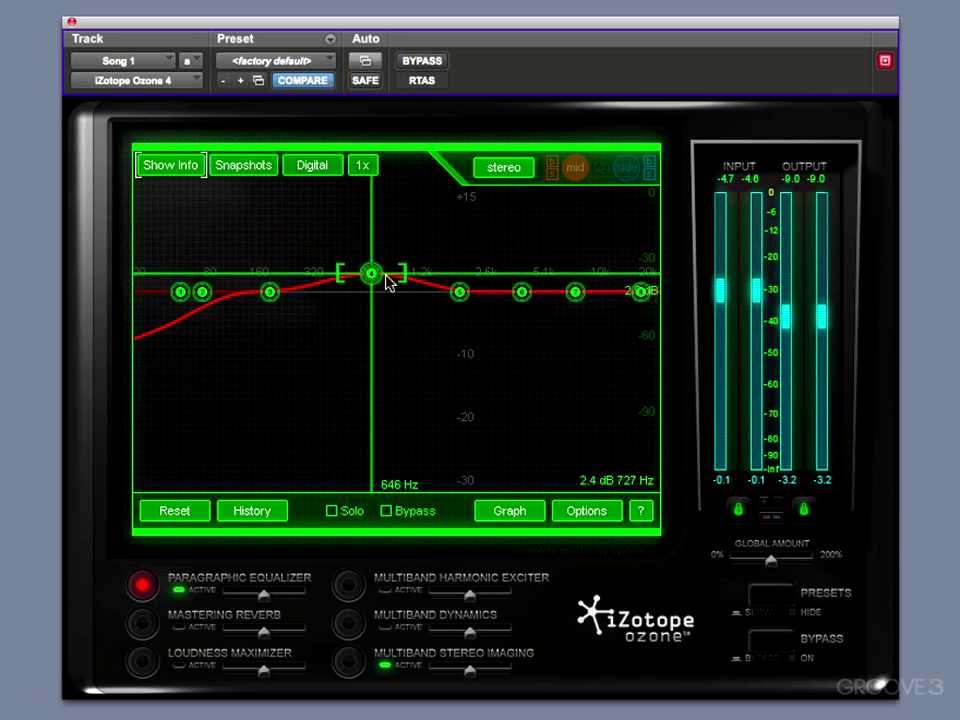
{"action": "left_click_drag", "start_coordinate": [403, 279], "coordinate": [417, 298]}
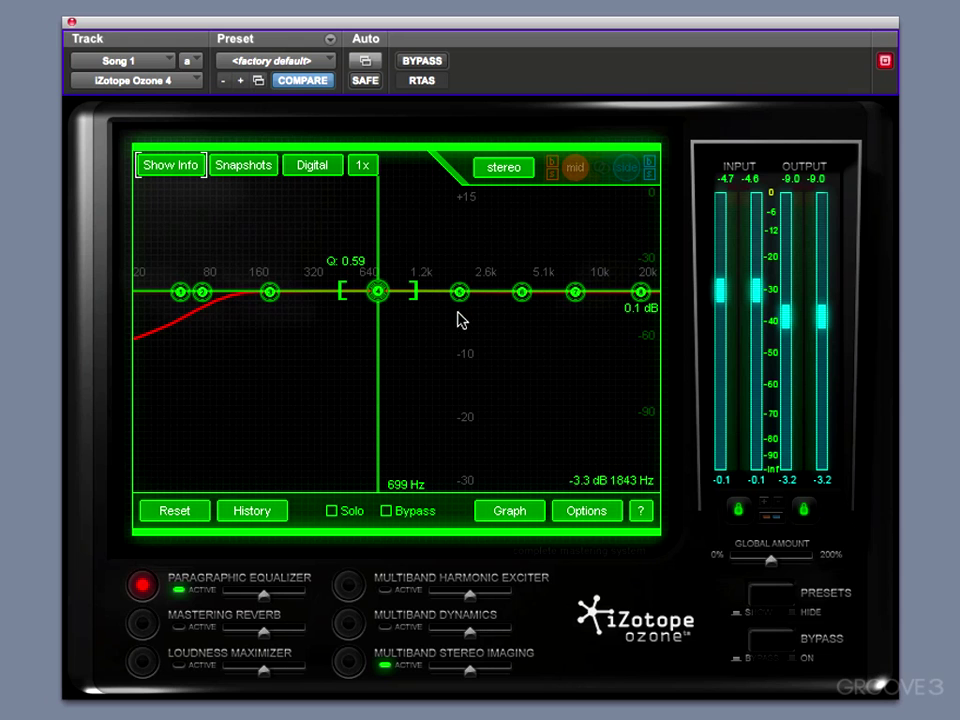
Start playback and give the 1843 Hz band a slight 0.3 dB boost
{"action": "mouse_move", "coordinate": [459, 293]}
{"action": "key", "text": "space"}
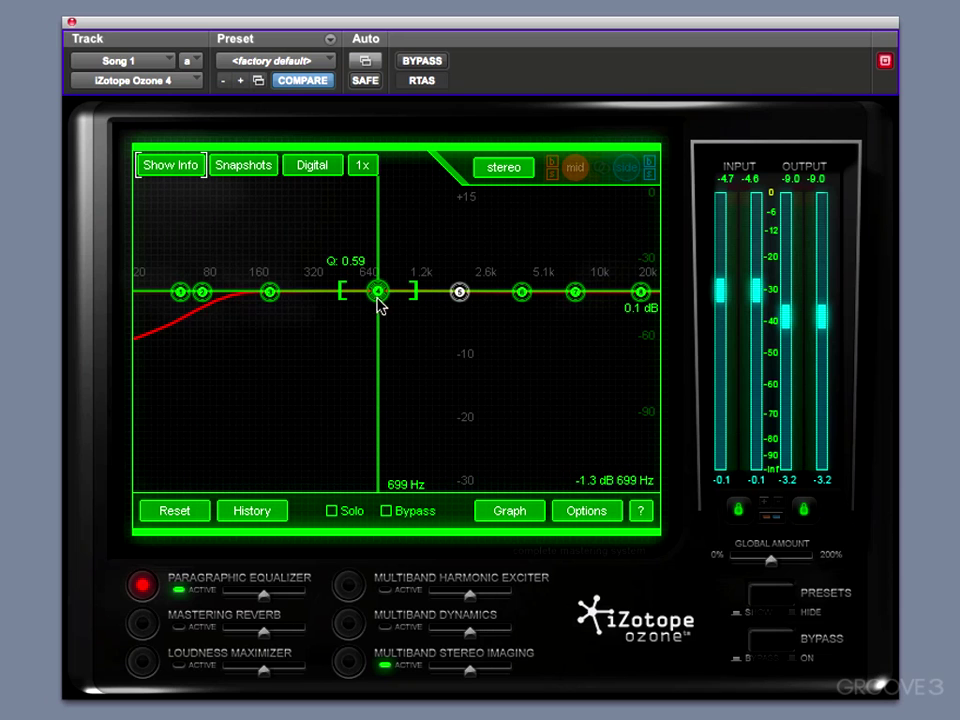
{"action": "left_click_drag", "start_coordinate": [458, 296], "coordinate": [458, 291]}
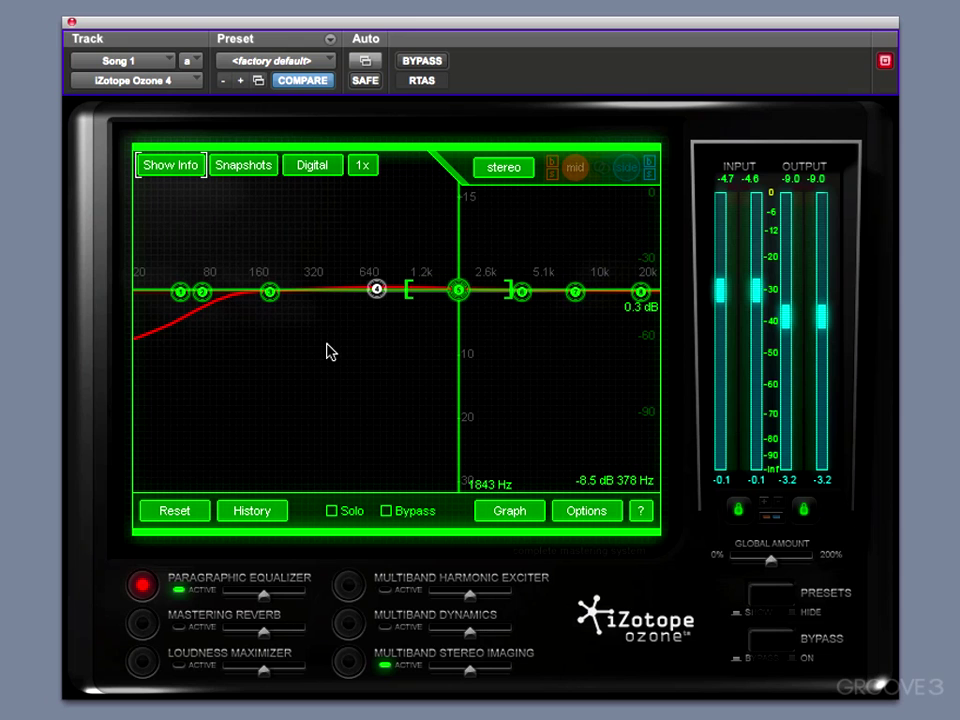
Show the Info table listing parameters for all eight EQ bands
{"action": "left_click", "coordinate": [182, 172]}
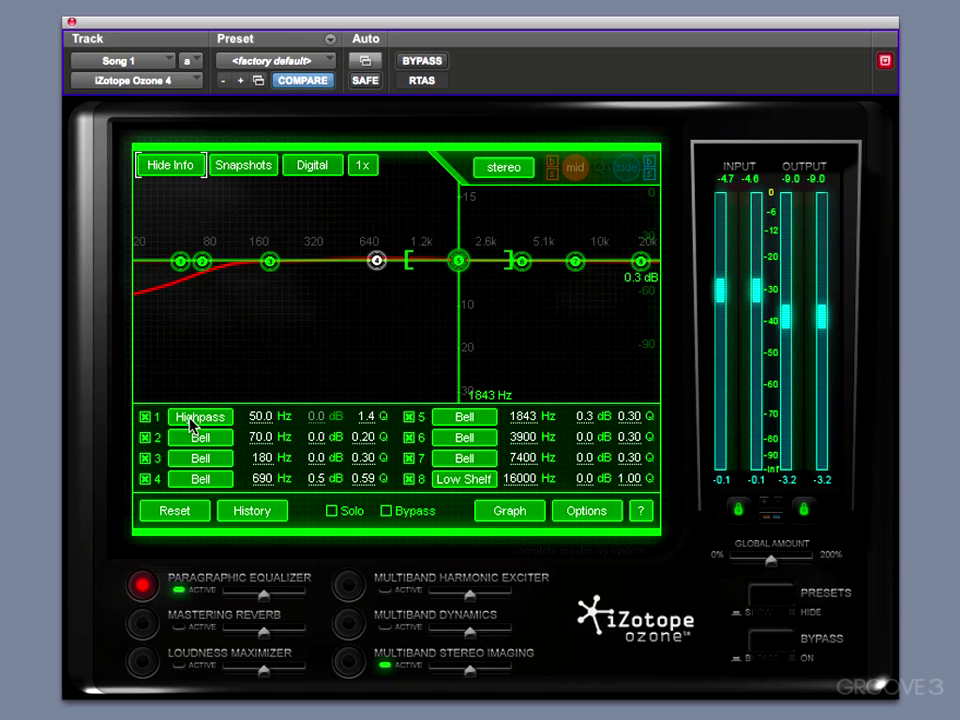
Cycle band 8's filter type until it becomes a 16000 Hz lowpass
{"action": "left_click", "coordinate": [469, 484]}
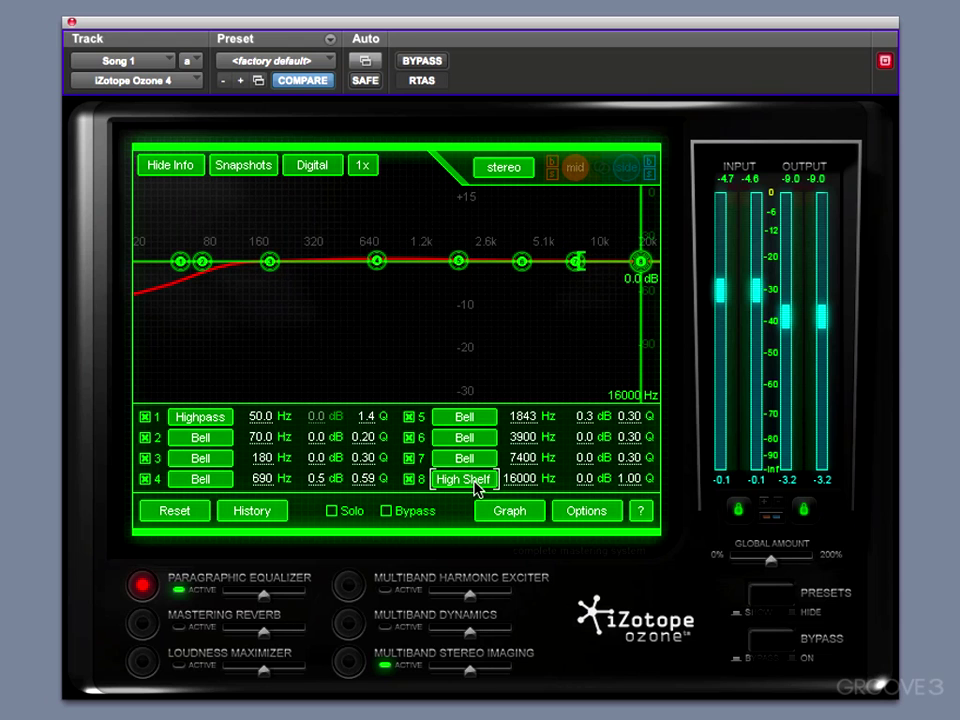
{"action": "left_click", "coordinate": [465, 480]}
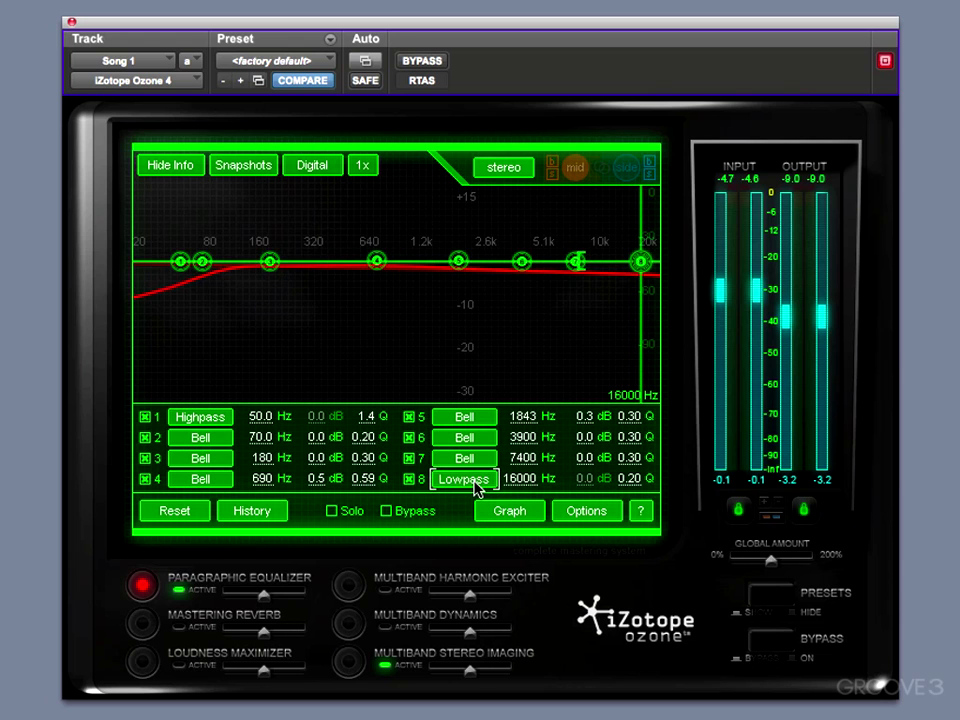
{"action": "left_click", "coordinate": [474, 486]}
{"action": "left_click", "coordinate": [476, 484]}
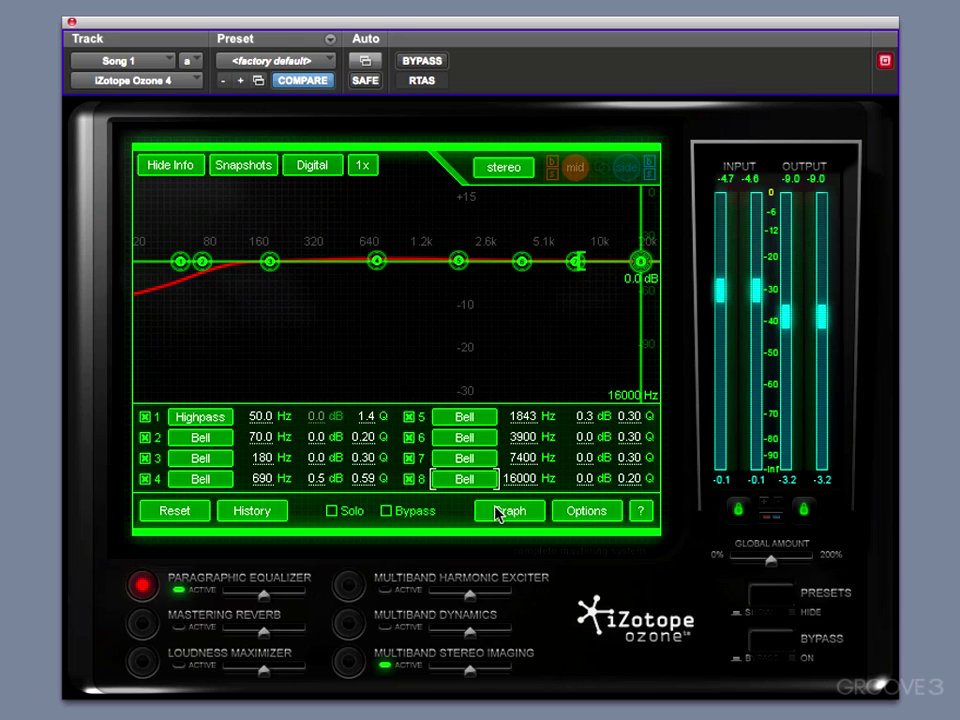
{"action": "left_click", "coordinate": [467, 482]}
{"action": "left_click", "coordinate": [487, 488]}
{"action": "left_click", "coordinate": [487, 488]}
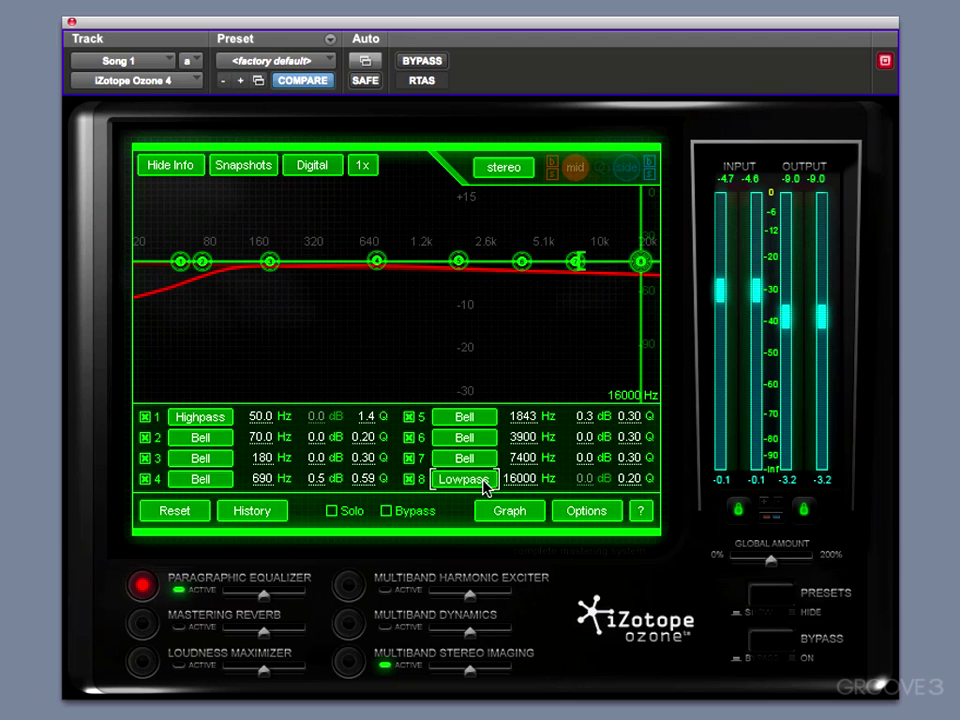
Raise band 8's lowpass Q to 1.5 and band 2's Q to 5.8
{"action": "left_click_drag", "start_coordinate": [578, 265], "coordinate": [613, 261]}
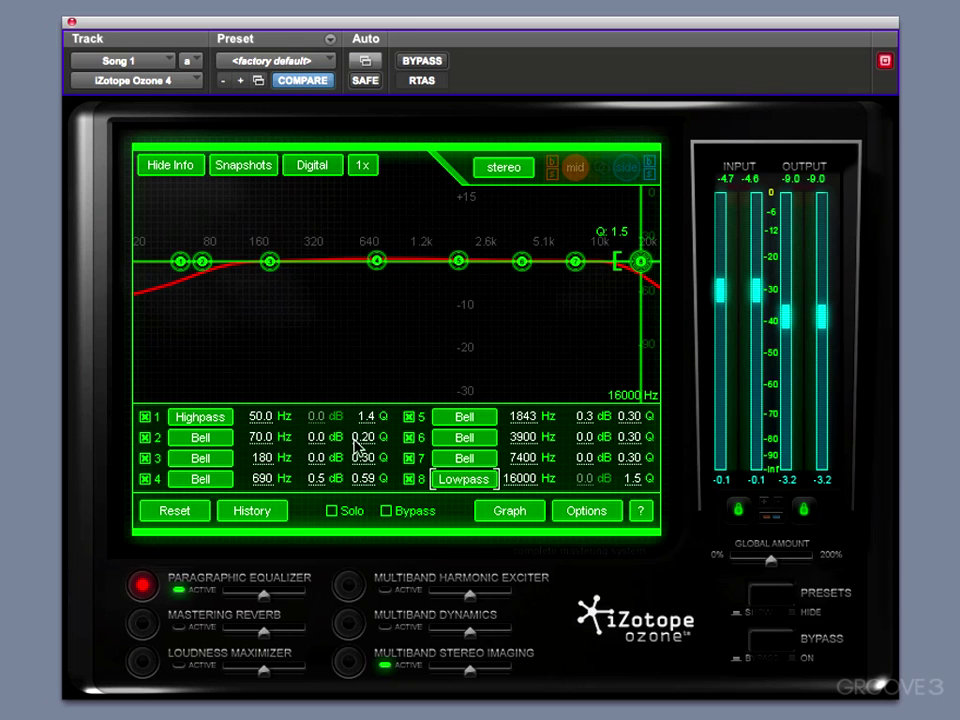
{"action": "mouse_move", "coordinate": [369, 443]}
{"action": "left_mouse_down"}
{"action": "mouse_move", "coordinate": [373, 422]}
{"action": "mouse_move", "coordinate": [369, 506]}
{"action": "mouse_move", "coordinate": [377, 430]}
{"action": "mouse_move", "coordinate": [369, 484]}
{"action": "mouse_move", "coordinate": [371, 441]}
{"action": "left_mouse_up"}
Widen band 2's 70 Hz bell on the graph back to a Q of about 1.3
{"action": "left_click_drag", "start_coordinate": [223, 271], "coordinate": [233, 273]}
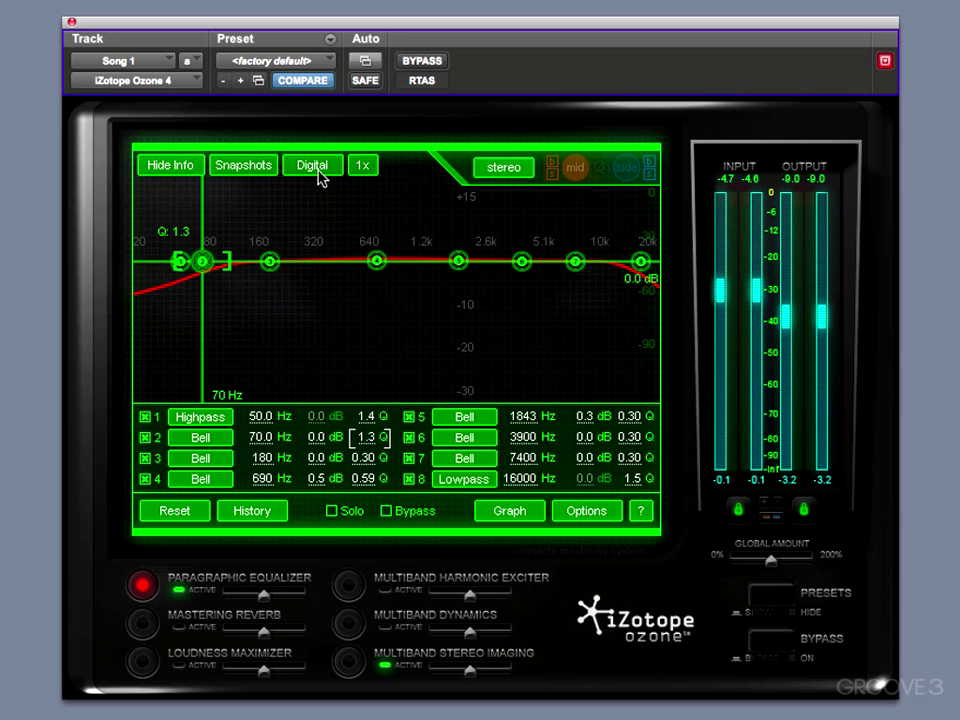
{"action": "left_click", "coordinate": [236, 174]}
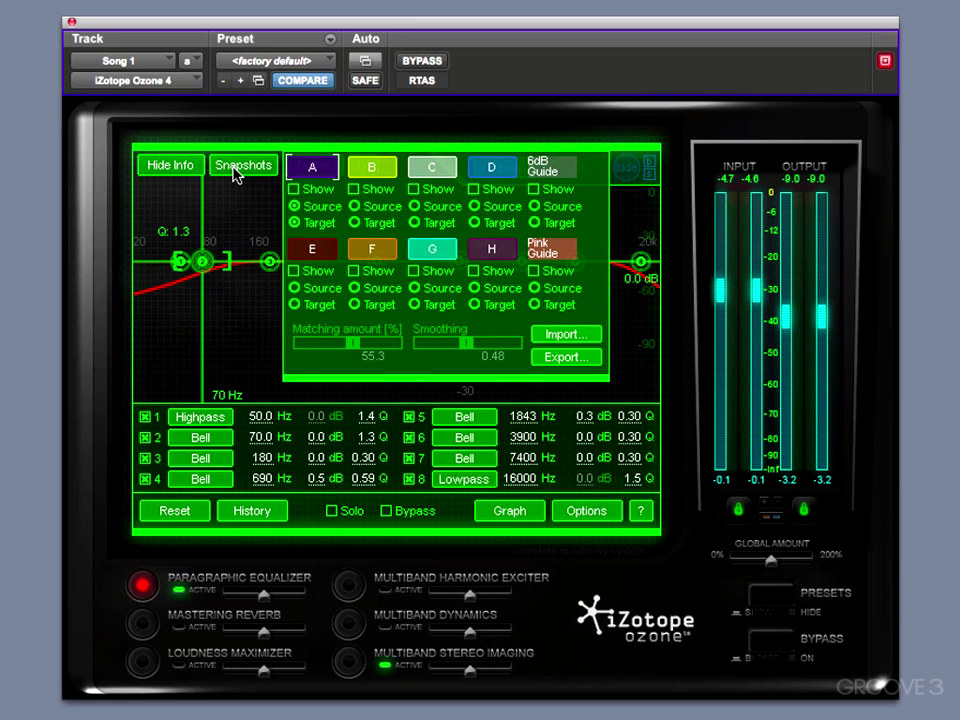
{"action": "left_click", "coordinate": [240, 172]}
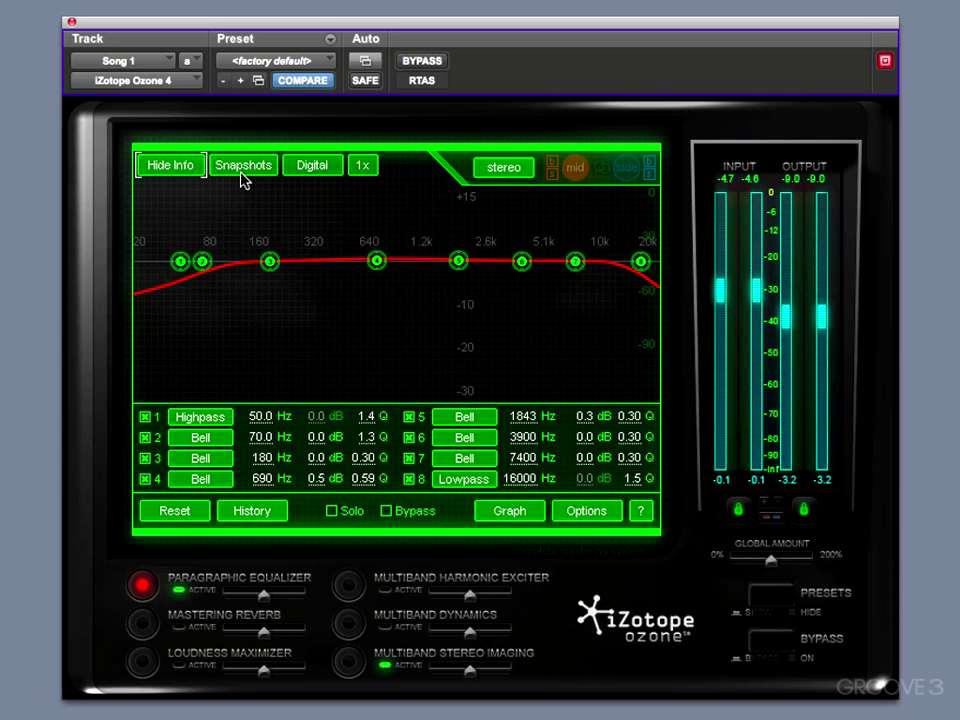
{"action": "key", "text": "space"}
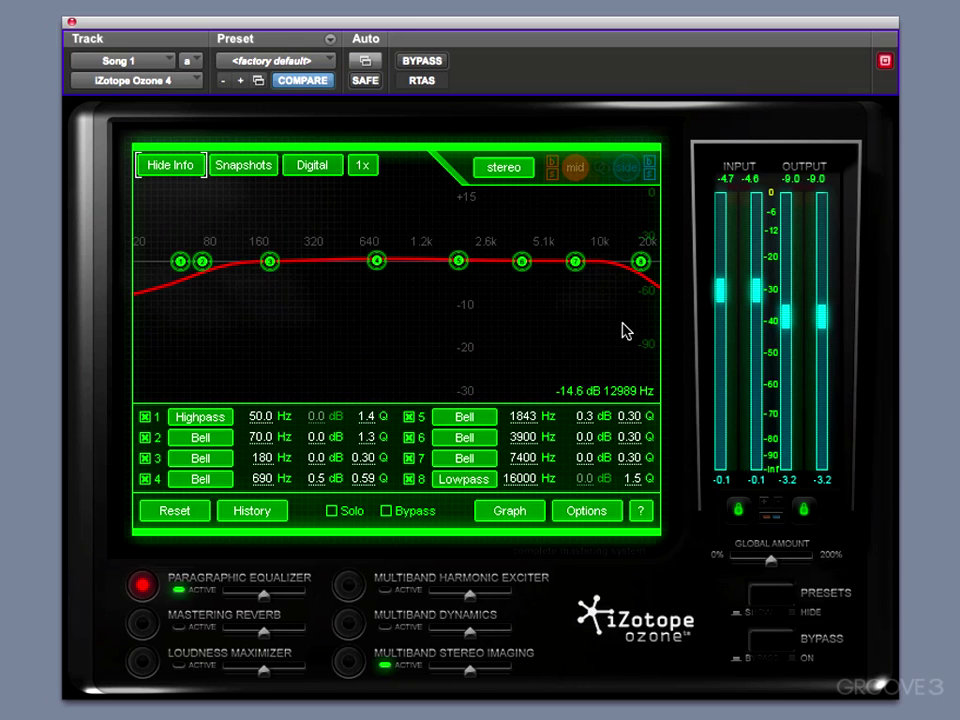
{"action": "left_click", "coordinate": [236, 172]}
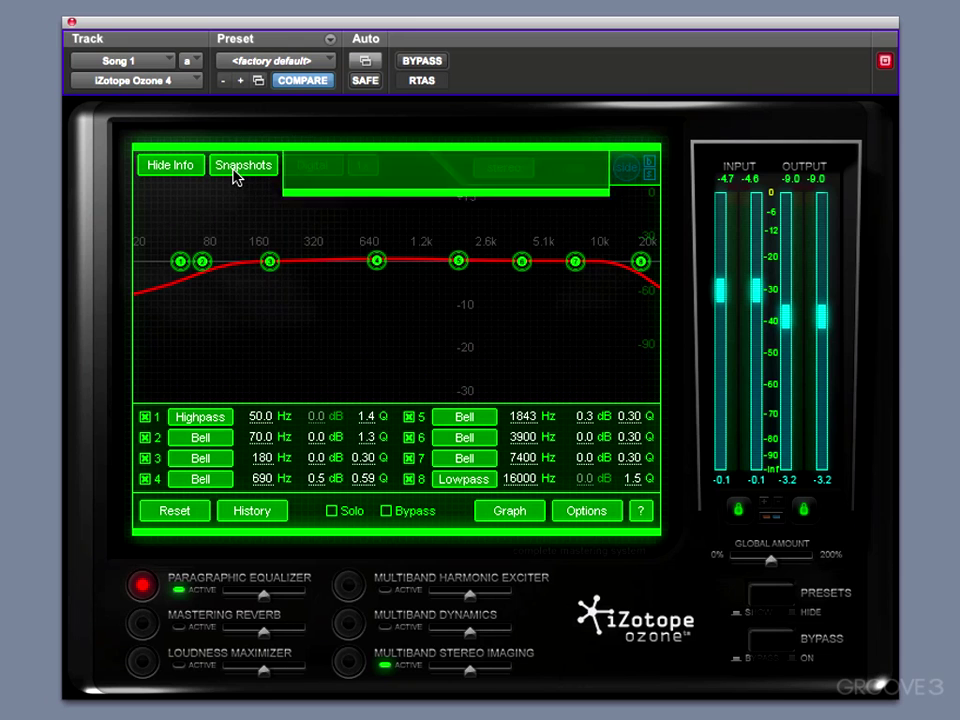
{"action": "left_click", "coordinate": [236, 172]}
{"action": "left_click", "coordinate": [236, 172]}
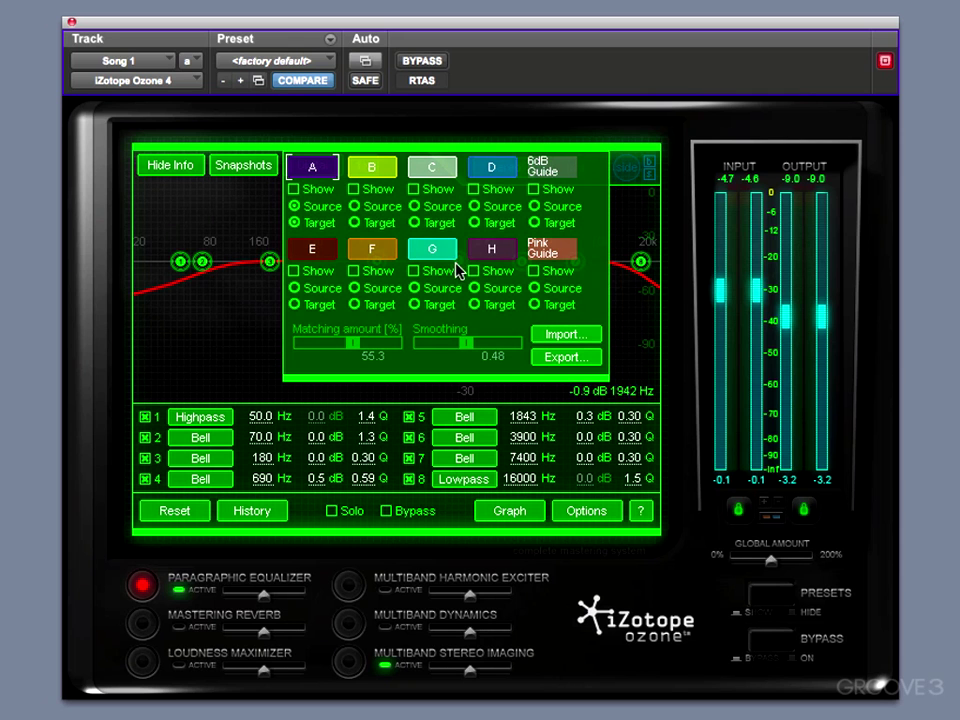
{"action": "left_click", "coordinate": [267, 170]}
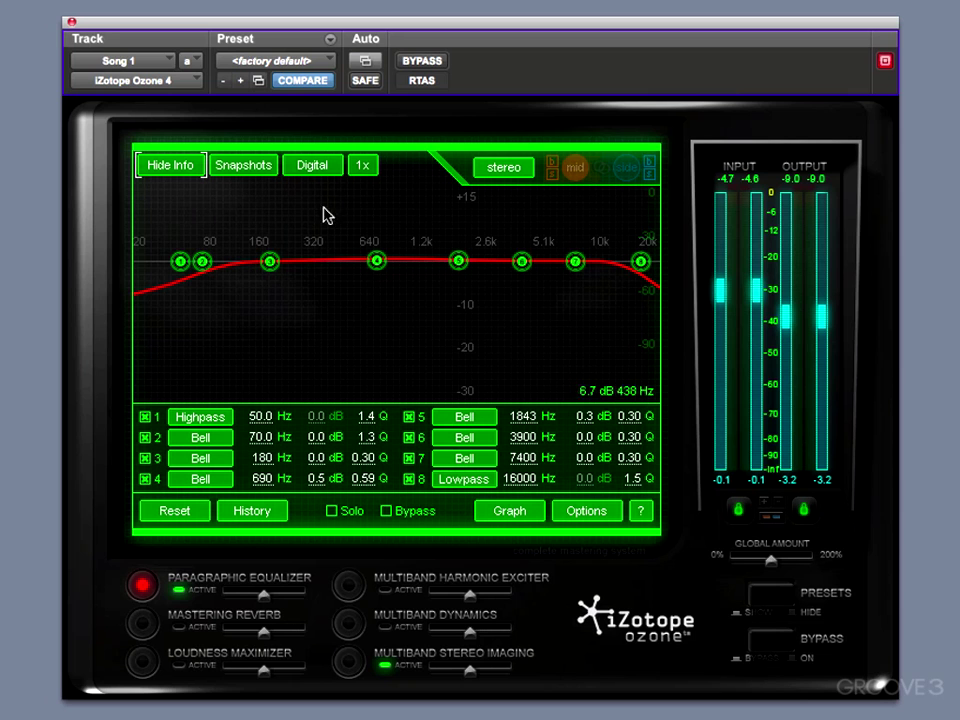
Move band 1's highpass down to 44 Hz and soften its Q to 1.1
{"action": "left_click", "coordinate": [314, 167]}
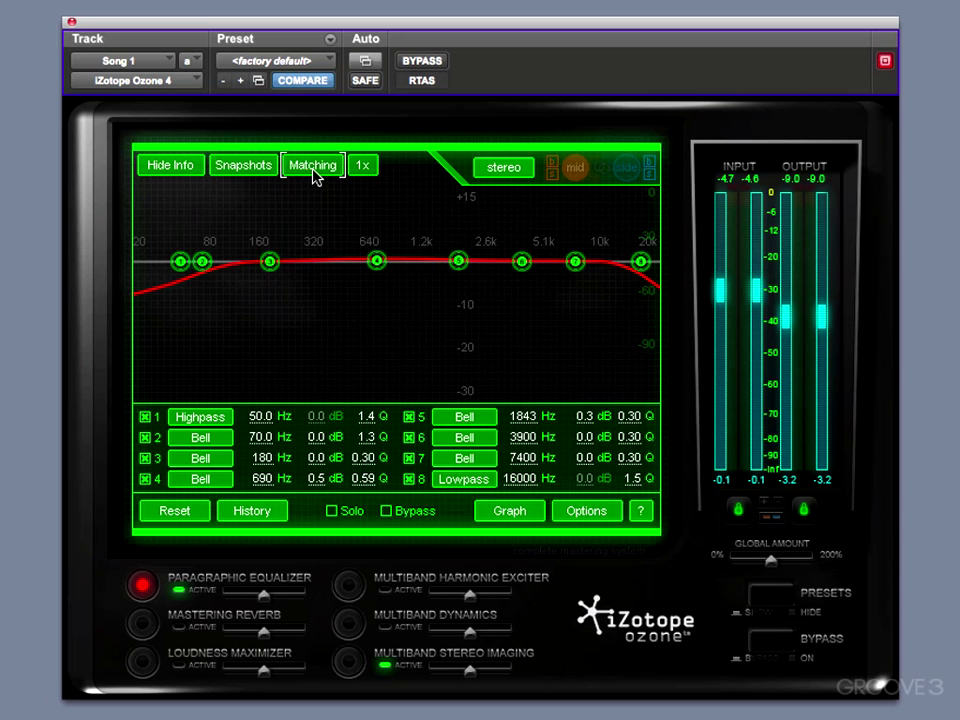
{"action": "left_click", "coordinate": [314, 167]}
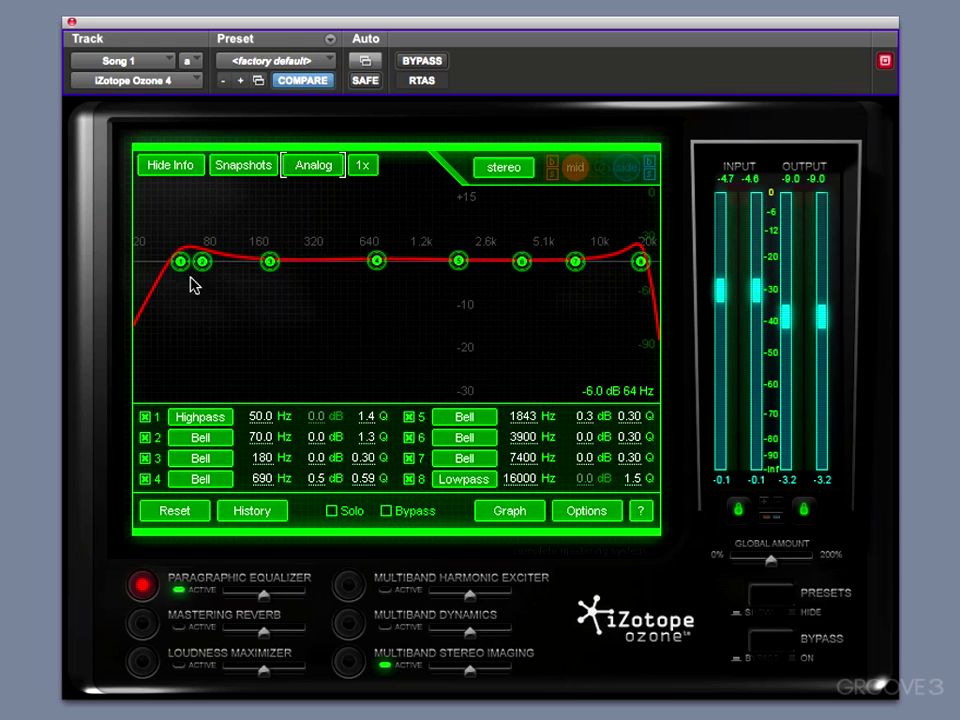
{"action": "left_click_drag", "start_coordinate": [181, 263], "coordinate": [175, 272]}
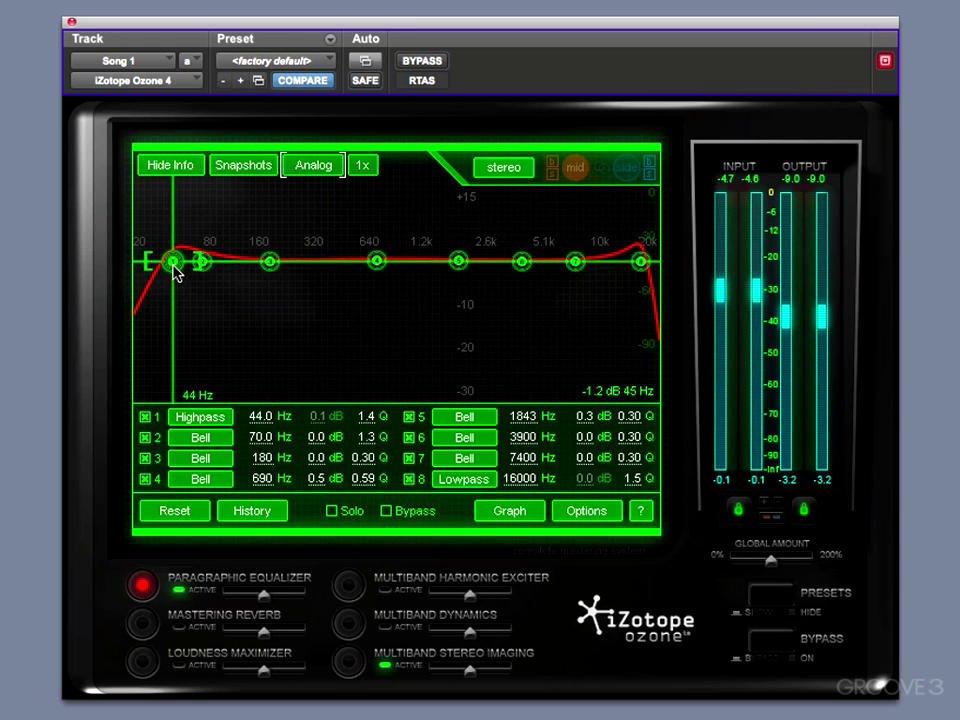
{"action": "left_click_drag", "start_coordinate": [367, 416], "coordinate": [375, 443]}
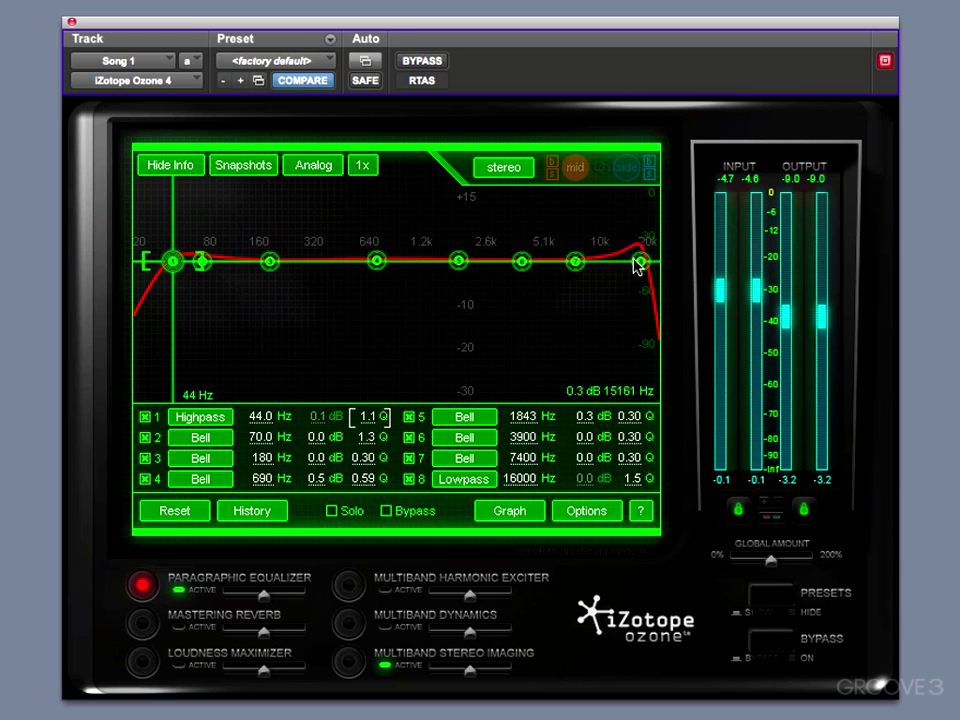
Set band 8's lowpass Q to 2.0 and switch filtering to Digital
{"action": "mouse_move", "coordinate": [632, 487]}
{"action": "left_mouse_down"}
{"action": "mouse_move", "coordinate": [632, 499]}
{"action": "mouse_move", "coordinate": [628, 482]}
{"action": "left_mouse_up"}
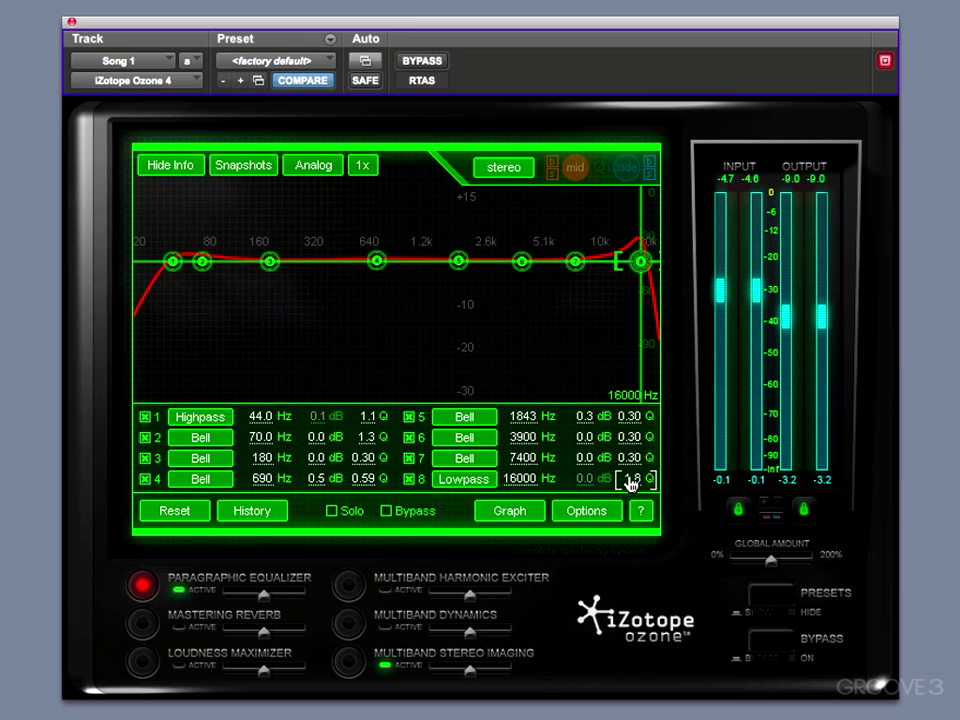
{"action": "left_click", "coordinate": [330, 172]}
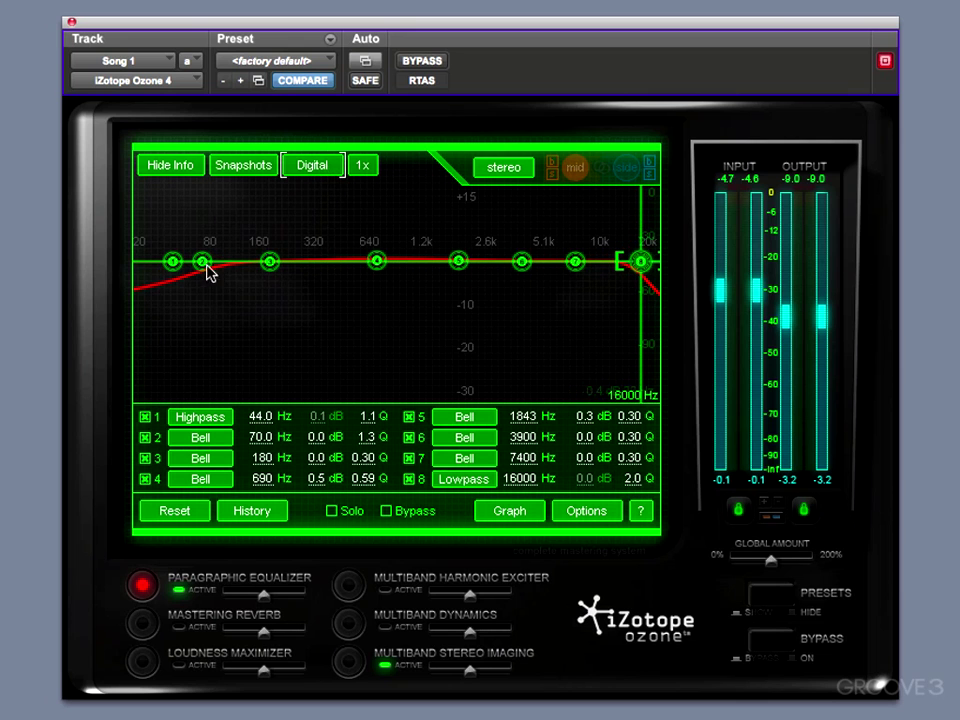
Try the Matching and Analog filter modes, then return to Digital
{"action": "left_click", "coordinate": [311, 168]}
{"action": "left_click", "coordinate": [310, 170]}
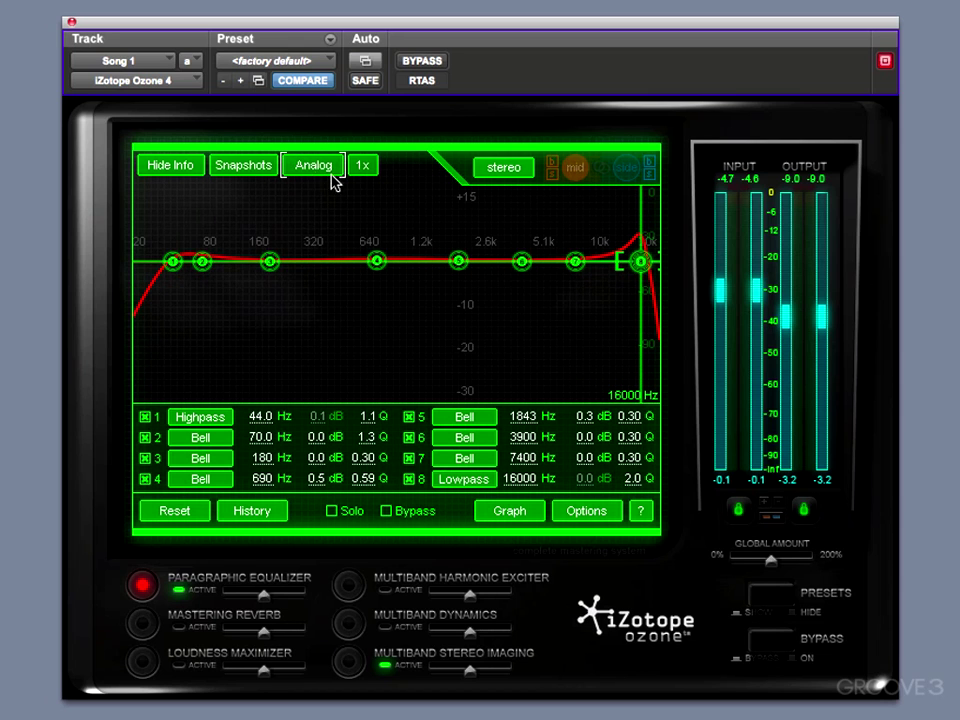
{"action": "left_click", "coordinate": [319, 172]}
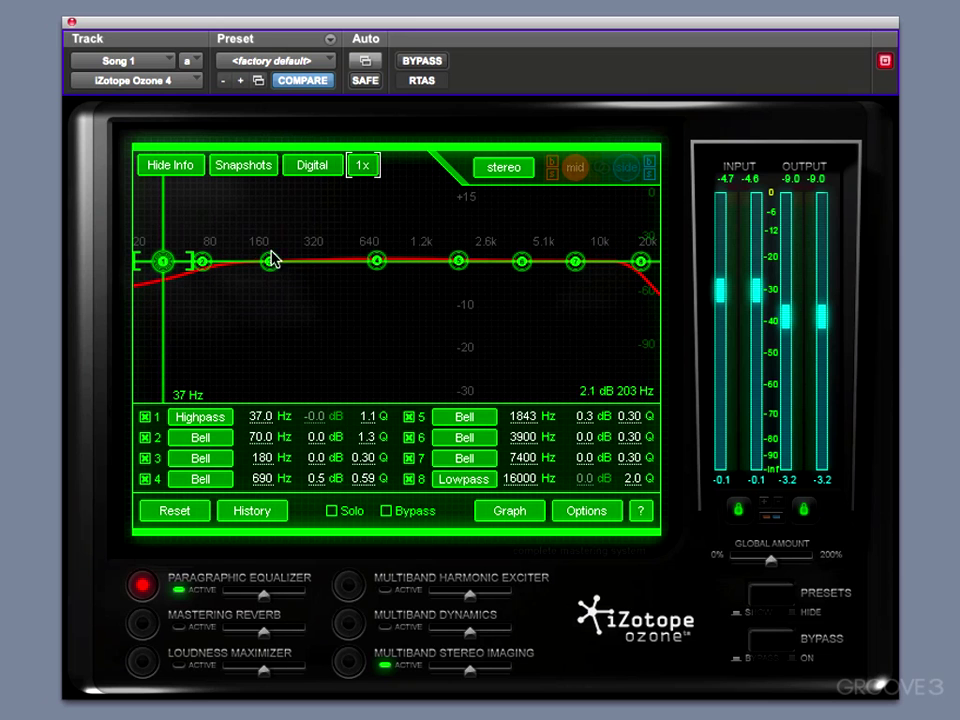
Zoom the dB scale to 6x, trim band 4 at 690 Hz to 0.4 dB, then return to 1x
{"action": "left_click", "coordinate": [364, 168]}
{"action": "left_click", "coordinate": [364, 168]}
{"action": "left_click", "coordinate": [364, 171]}
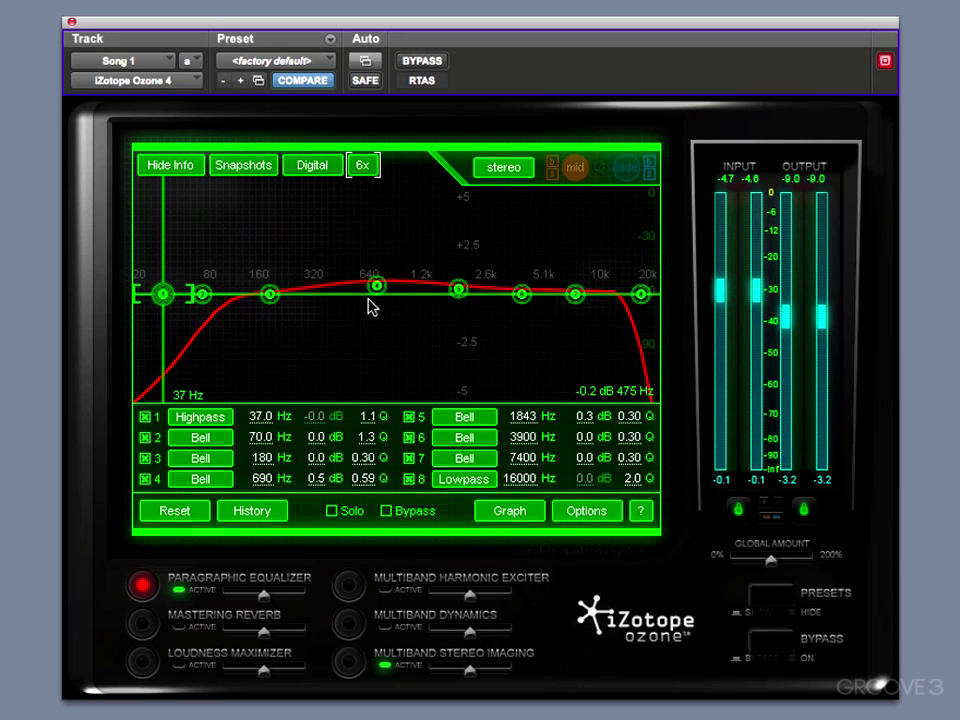
{"action": "mouse_move", "coordinate": [377, 287]}
{"action": "left_mouse_down"}
{"action": "mouse_move", "coordinate": [378, 272]}
{"action": "mouse_move", "coordinate": [377, 285]}
{"action": "left_mouse_up"}
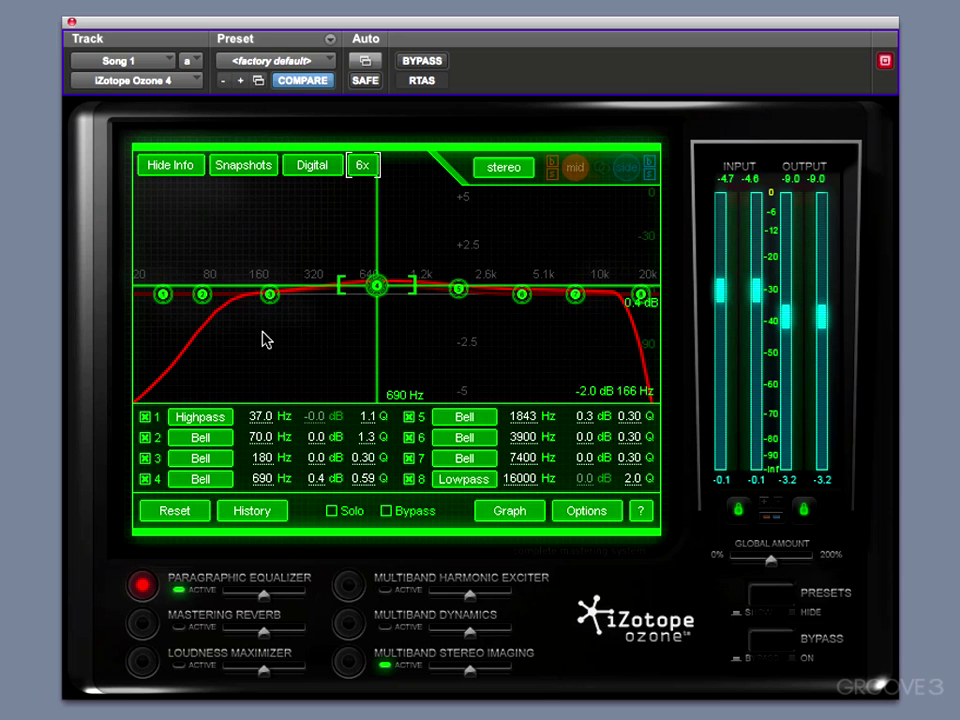
{"action": "left_click", "coordinate": [363, 167]}
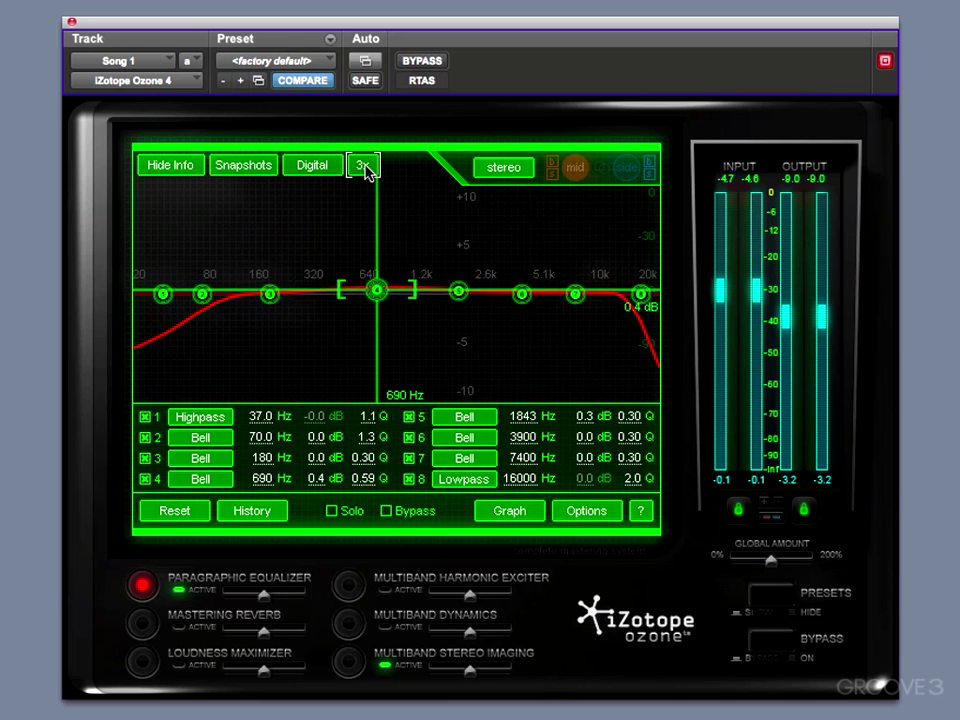
{"action": "left_click", "coordinate": [363, 167]}
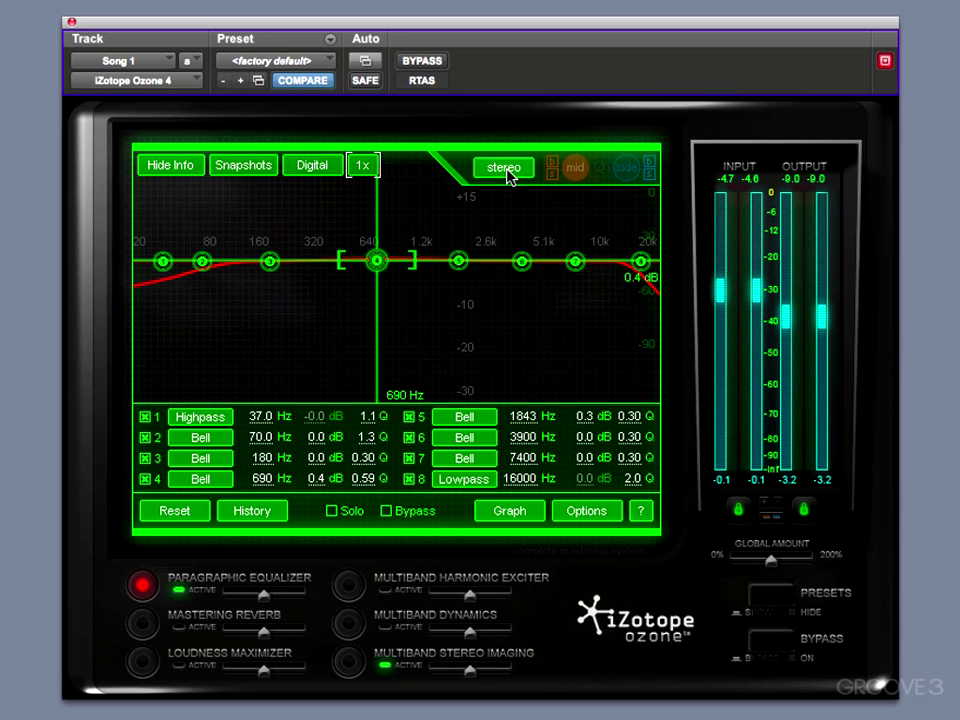
Hide the Info table and switch the EQ from stereo to mid/side processing
{"action": "left_click", "coordinate": [188, 170]}
{"action": "left_click", "coordinate": [568, 168]}
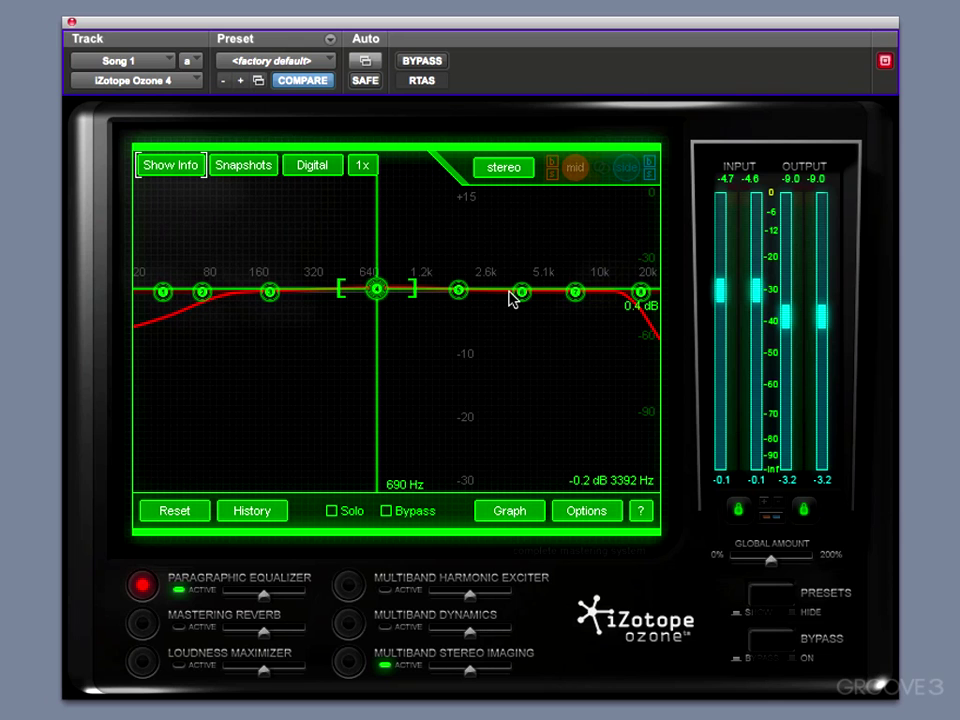
{"action": "left_click", "coordinate": [516, 172]}
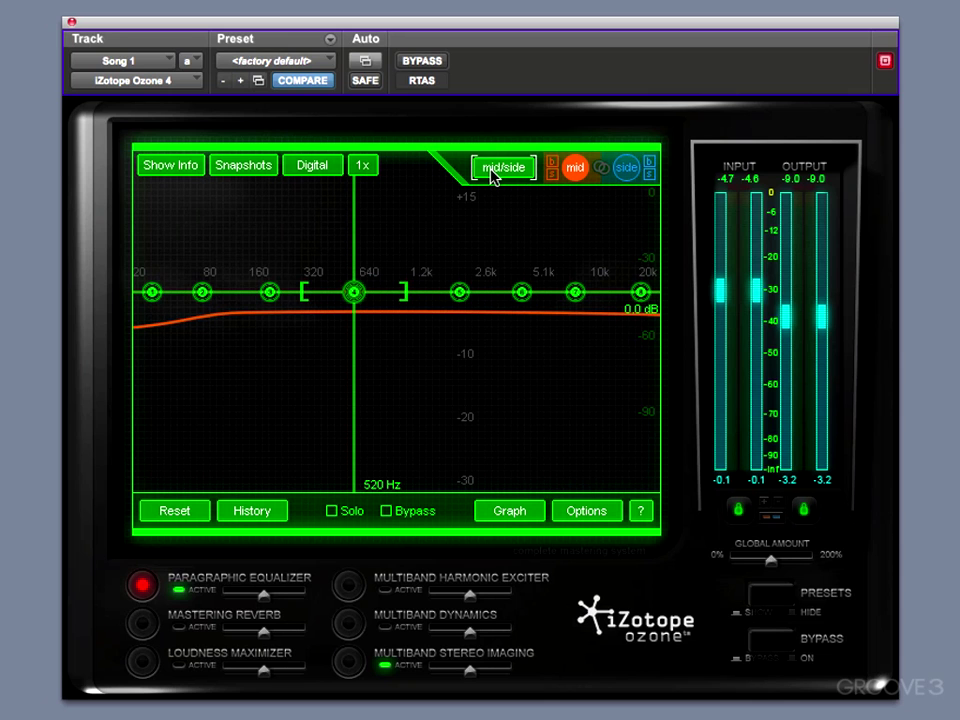
On the mid curve, lift band 4 near 558 Hz slightly and boost band 6 to 9.5 dB at 2.1 kHz
{"action": "left_click", "coordinate": [574, 168]}
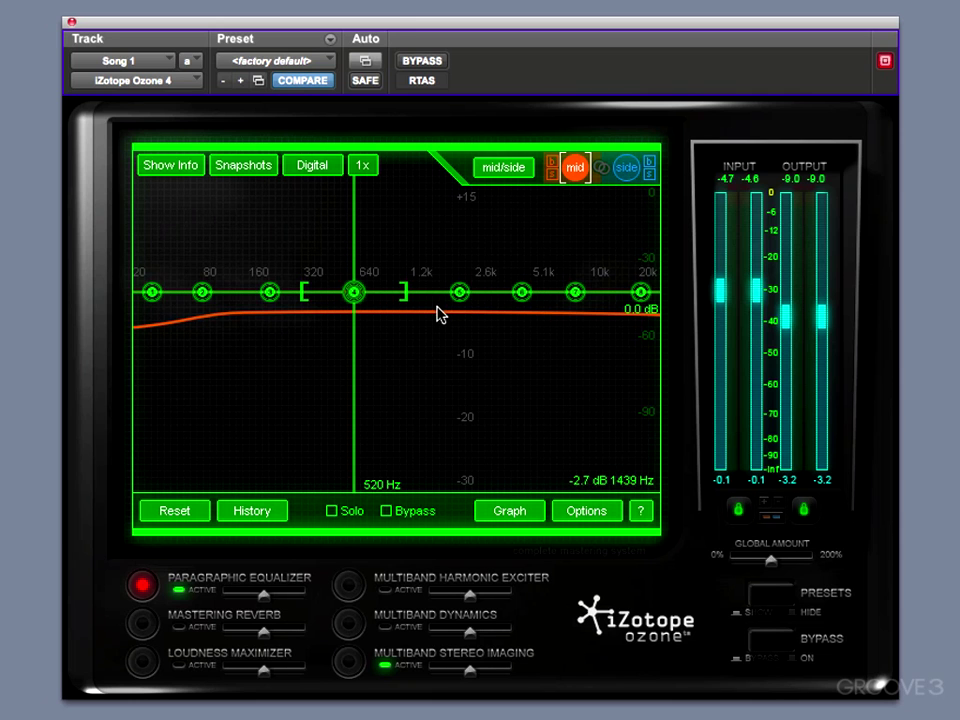
{"action": "left_click_drag", "start_coordinate": [354, 296], "coordinate": [358, 290]}
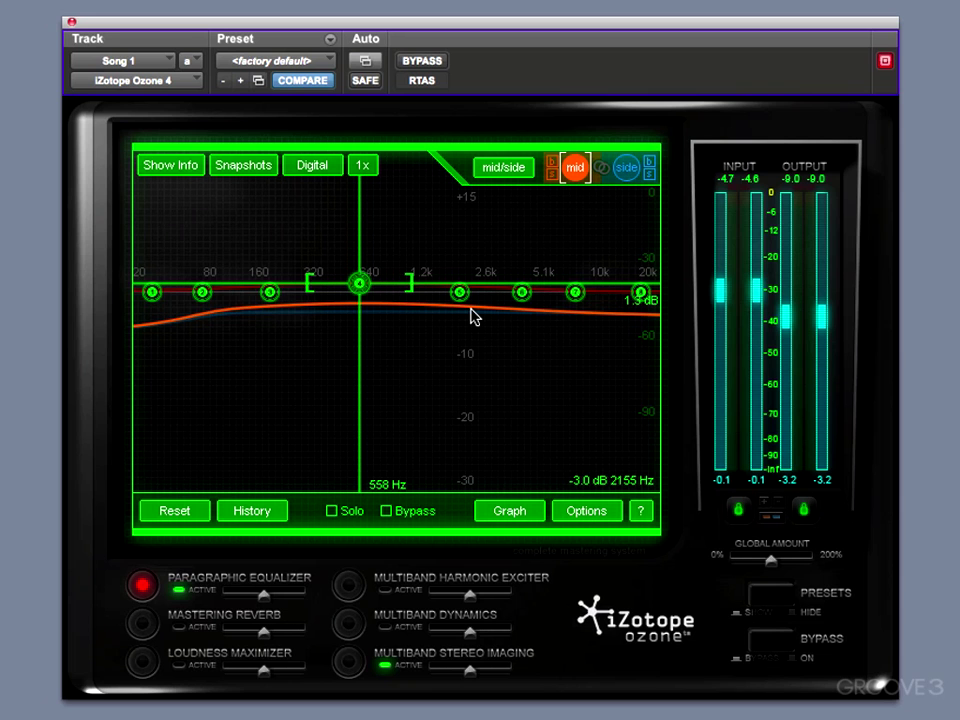
{"action": "key", "text": "space"}
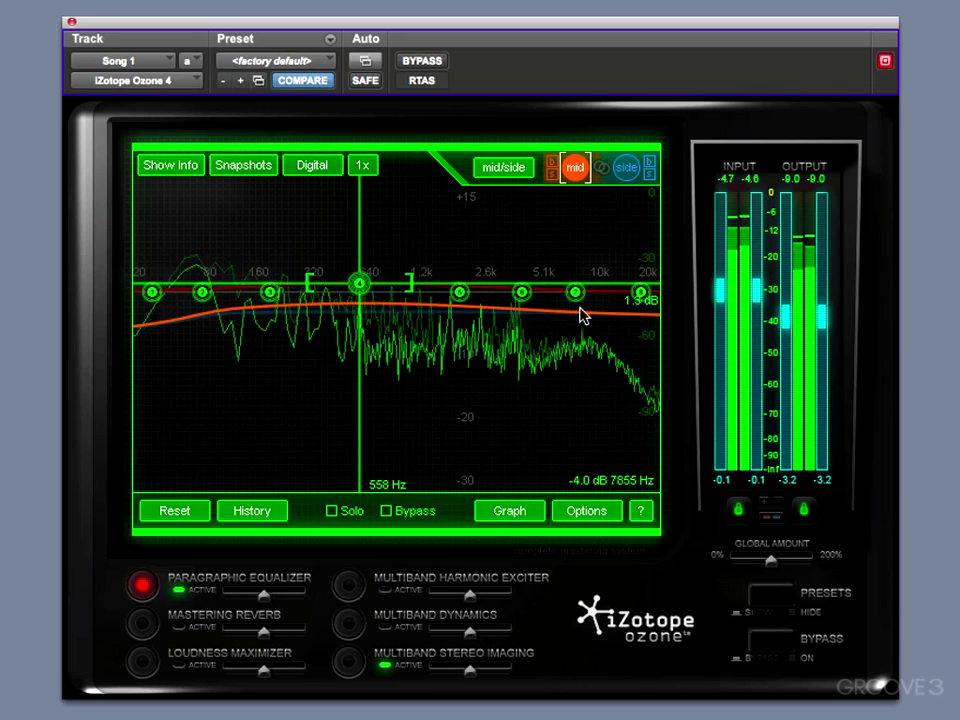
{"action": "left_click_drag", "start_coordinate": [524, 296], "coordinate": [473, 240]}
Toggle the mid channel's b/s comparison on and off to compare
{"action": "left_click", "coordinate": [552, 174]}
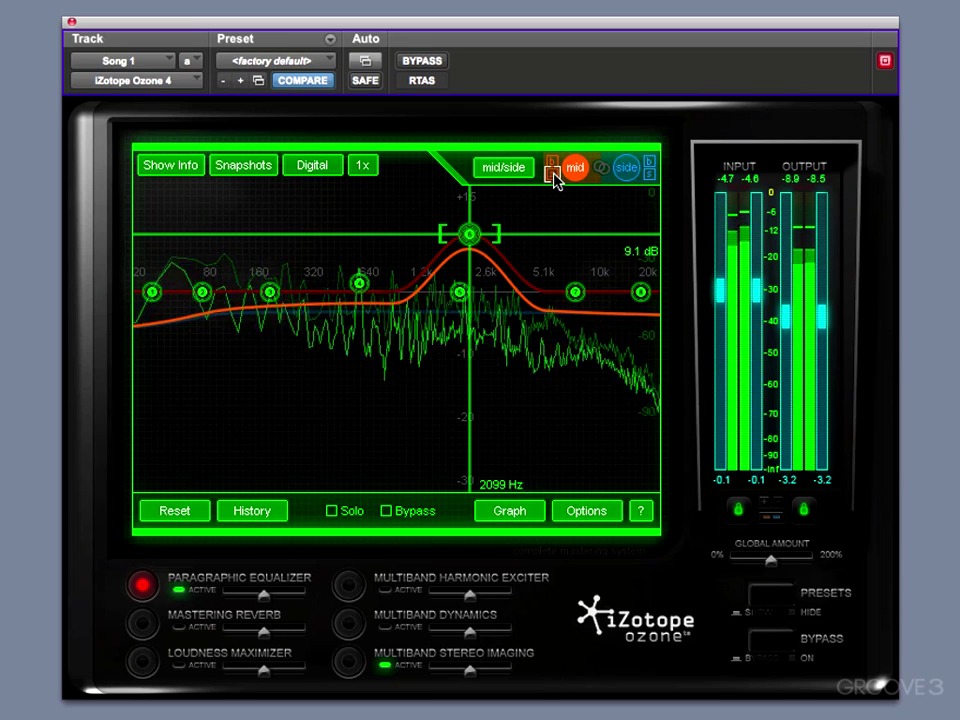
{"action": "left_click", "coordinate": [553, 166]}
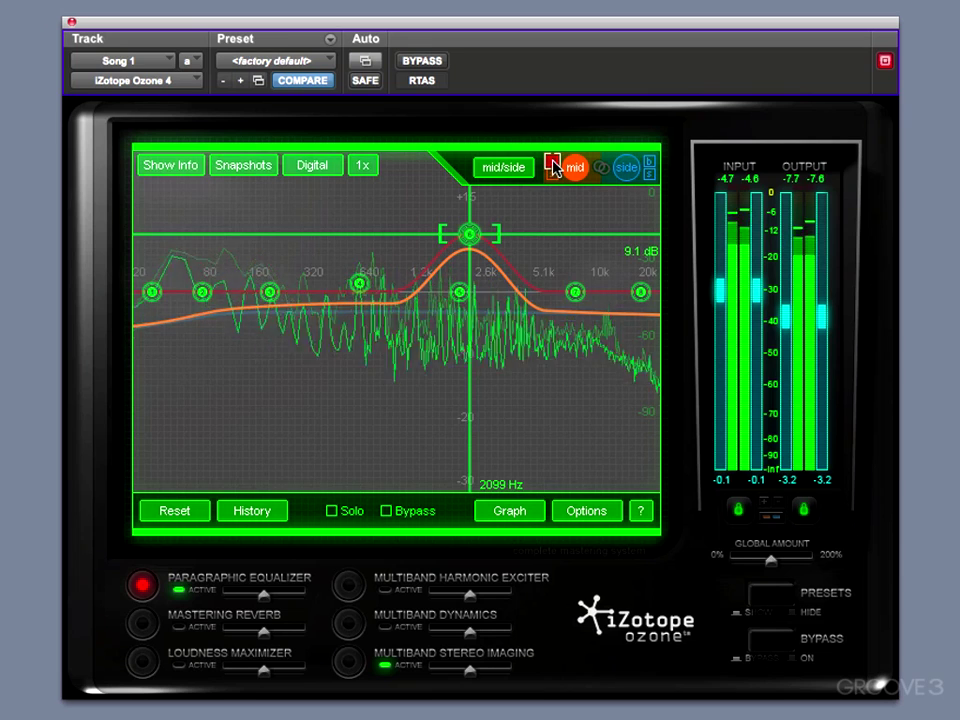
{"action": "left_click", "coordinate": [553, 166]}
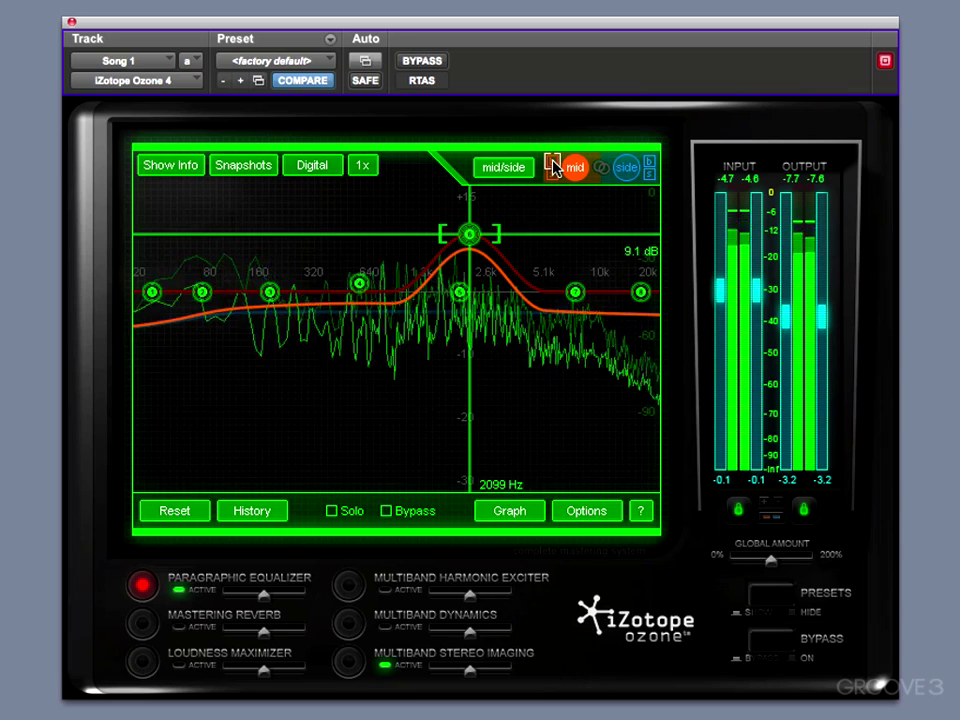
{"action": "left_click", "coordinate": [553, 166]}
{"action": "left_click", "coordinate": [553, 166]}
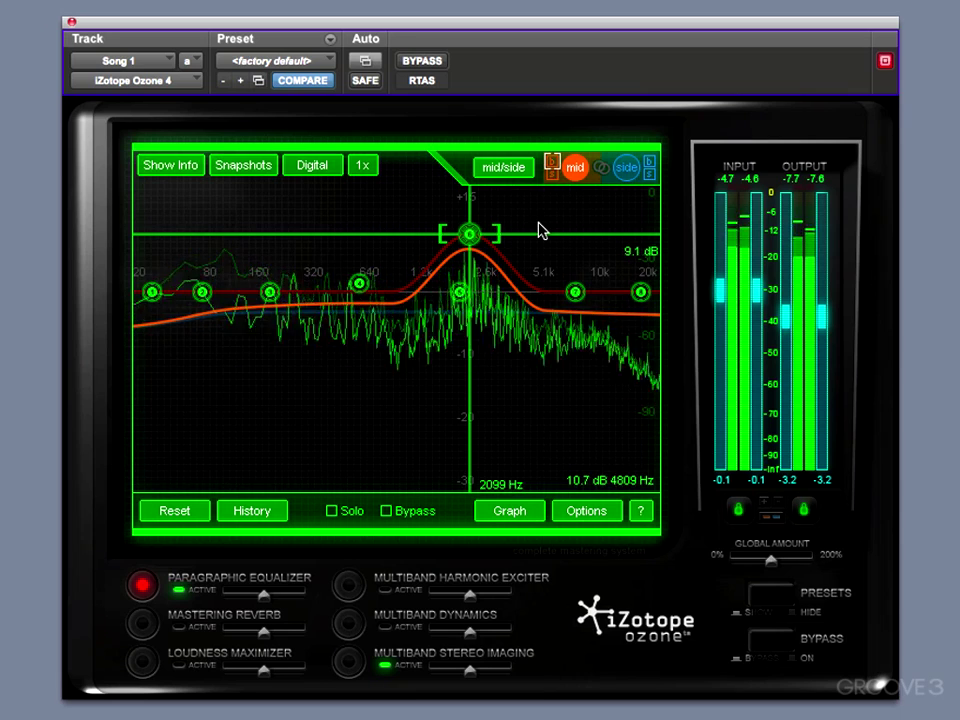
Trim the mid 2.1 kHz boost to about 4.4 dB and bring up the side curve
{"action": "left_click", "coordinate": [548, 208]}
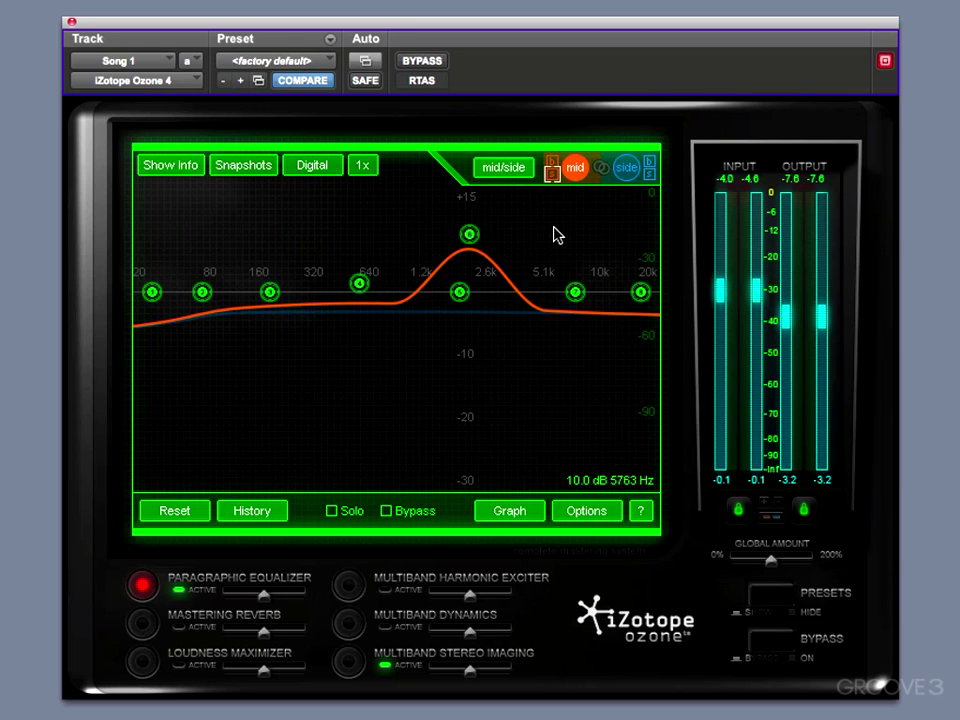
{"action": "left_click_drag", "start_coordinate": [471, 233], "coordinate": [471, 267]}
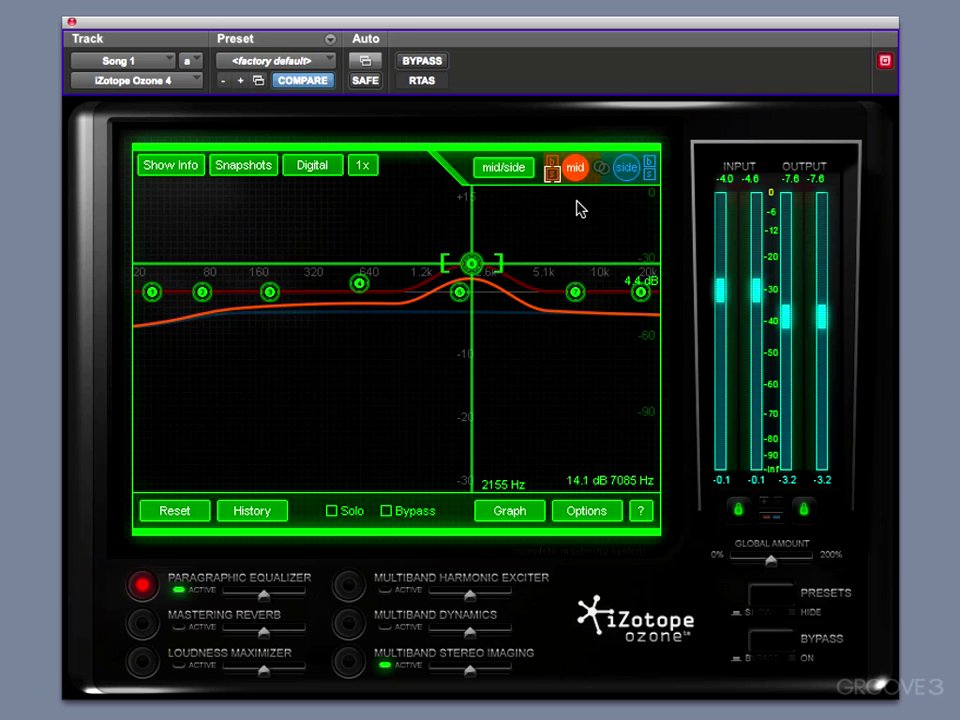
{"action": "left_click", "coordinate": [627, 168]}
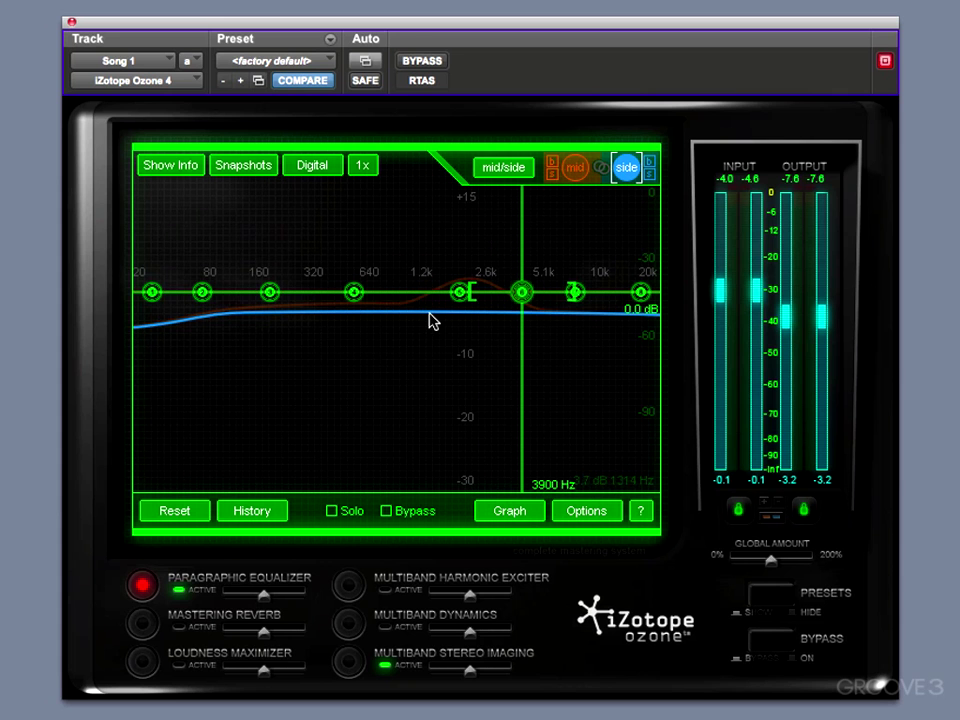
With the song playing and band info shown, boost side band 7 to 7.9 dB at 10985 Hz, Q 1.8
{"action": "key", "text": "space"}
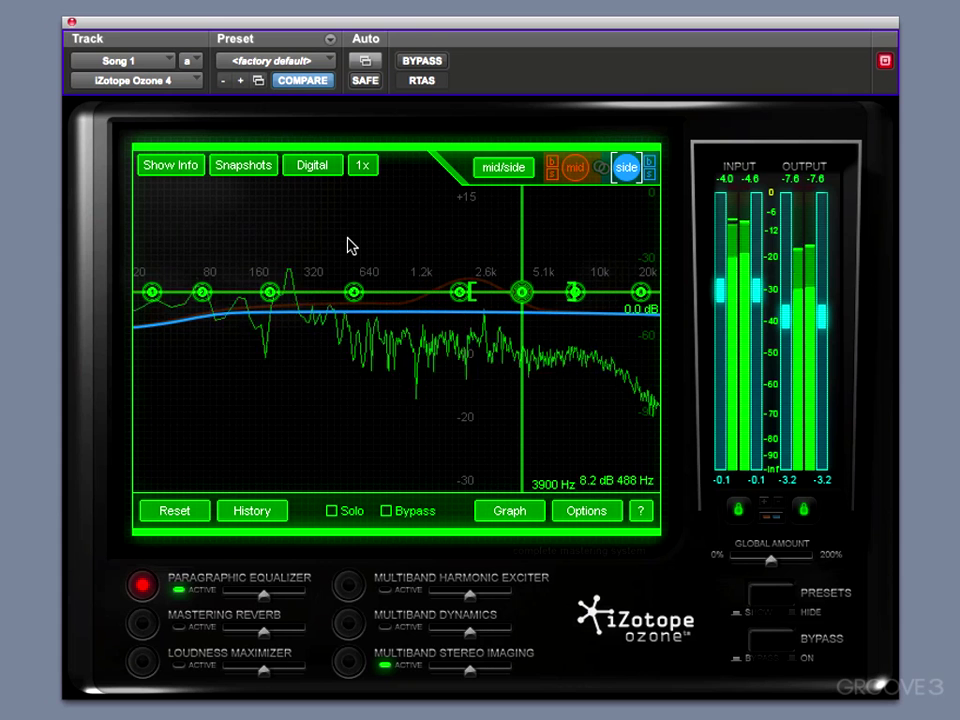
{"action": "left_click", "coordinate": [170, 165]}
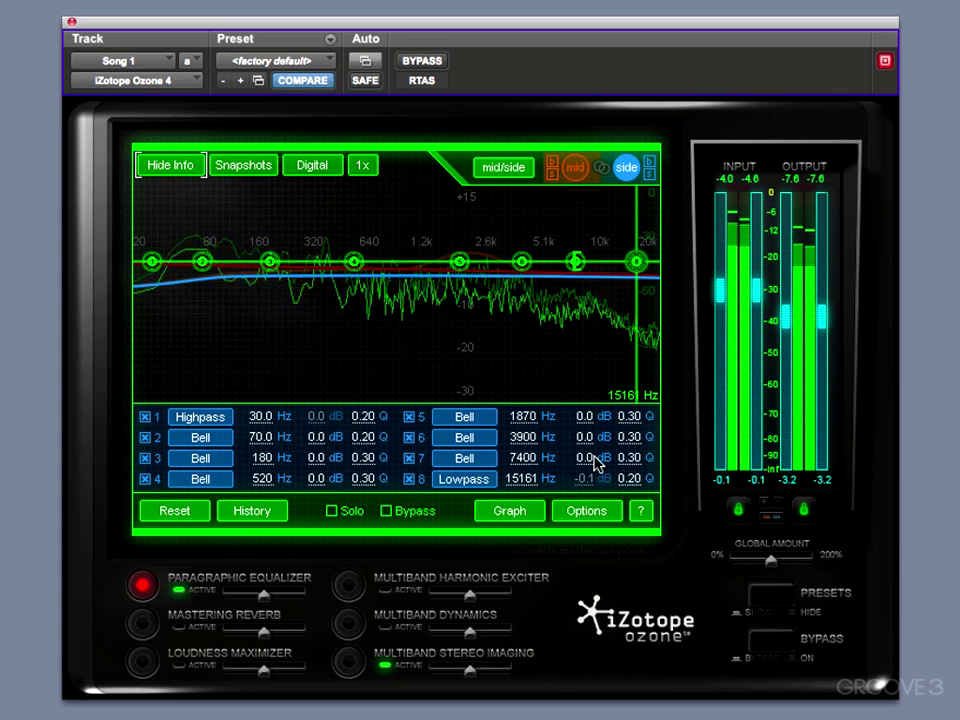
{"action": "left_click_drag", "start_coordinate": [588, 462], "coordinate": [588, 430]}
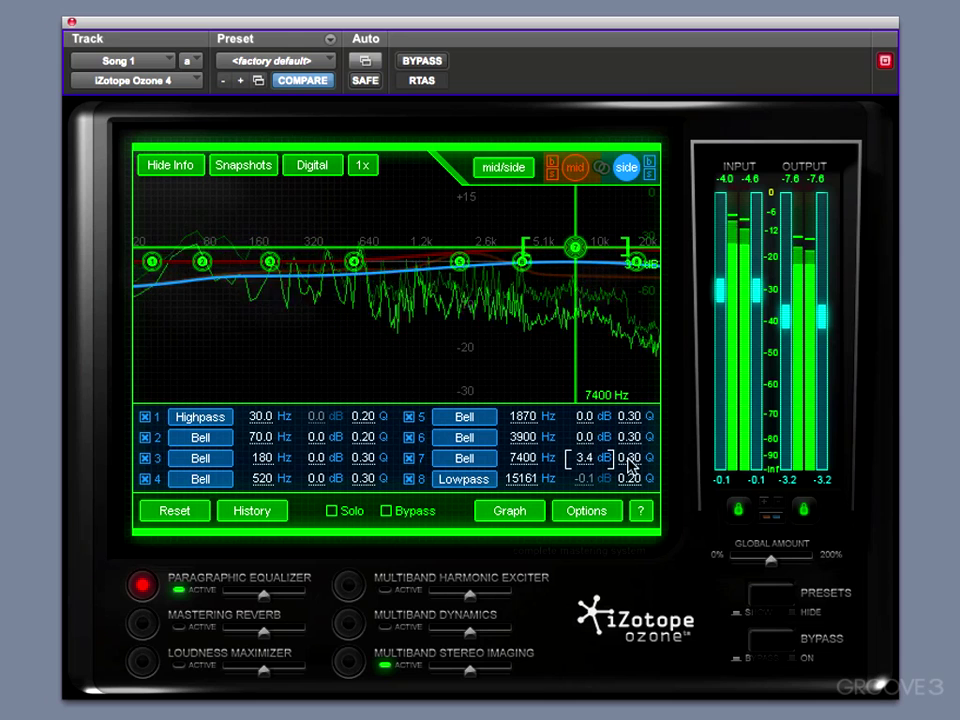
{"action": "mouse_move", "coordinate": [634, 456]}
{"action": "left_mouse_down"}
{"action": "mouse_move", "coordinate": [634, 474]}
{"action": "mouse_move", "coordinate": [633, 457]}
{"action": "left_mouse_up"}
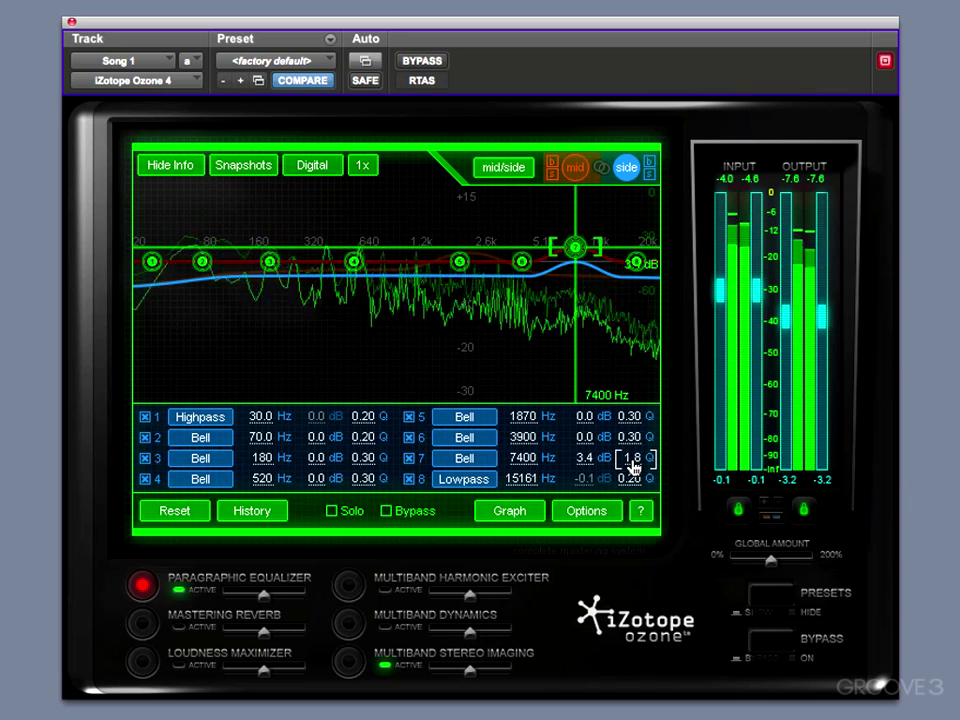
{"action": "left_click_drag", "start_coordinate": [576, 247], "coordinate": [612, 228]}
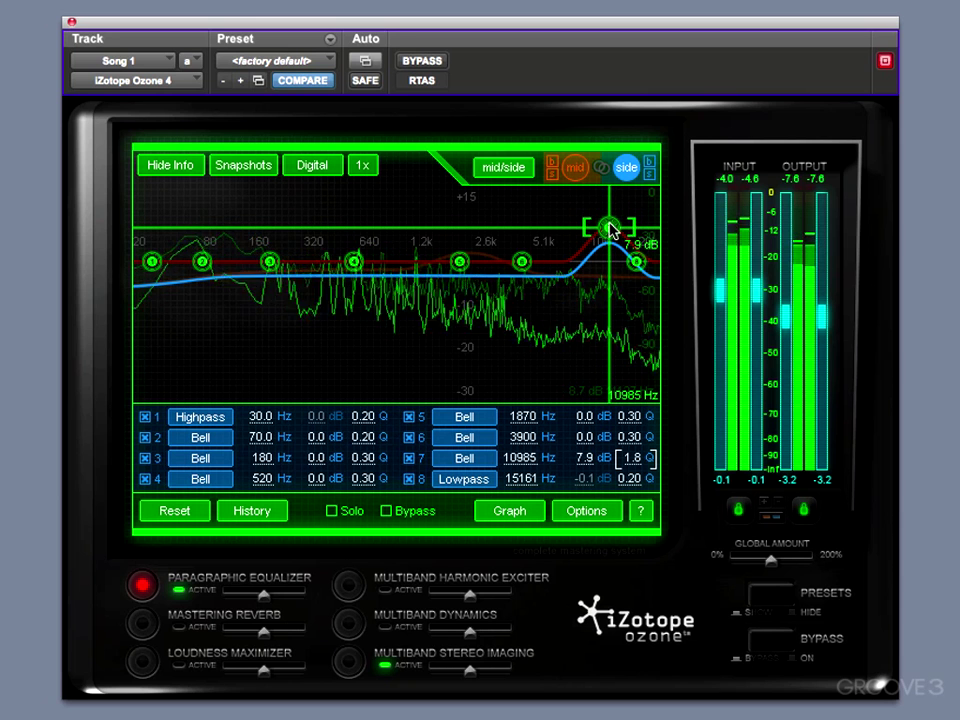
Solo the side channel, bypass and re-enable the side EQ to compare, then return to the mid curve
{"action": "left_click", "coordinate": [649, 176]}
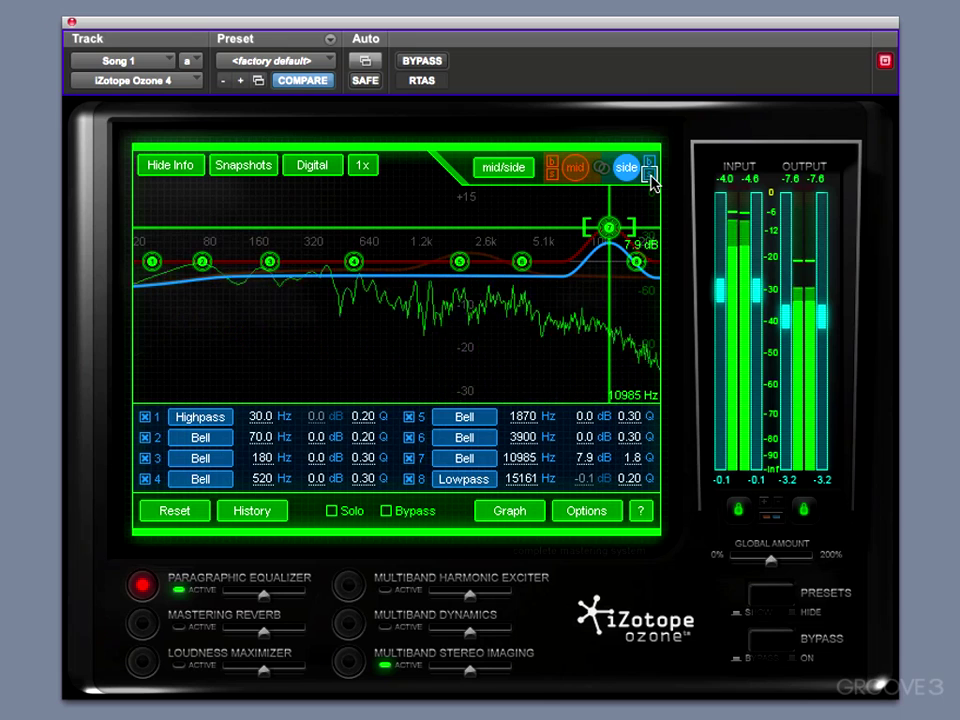
{"action": "left_click", "coordinate": [648, 165]}
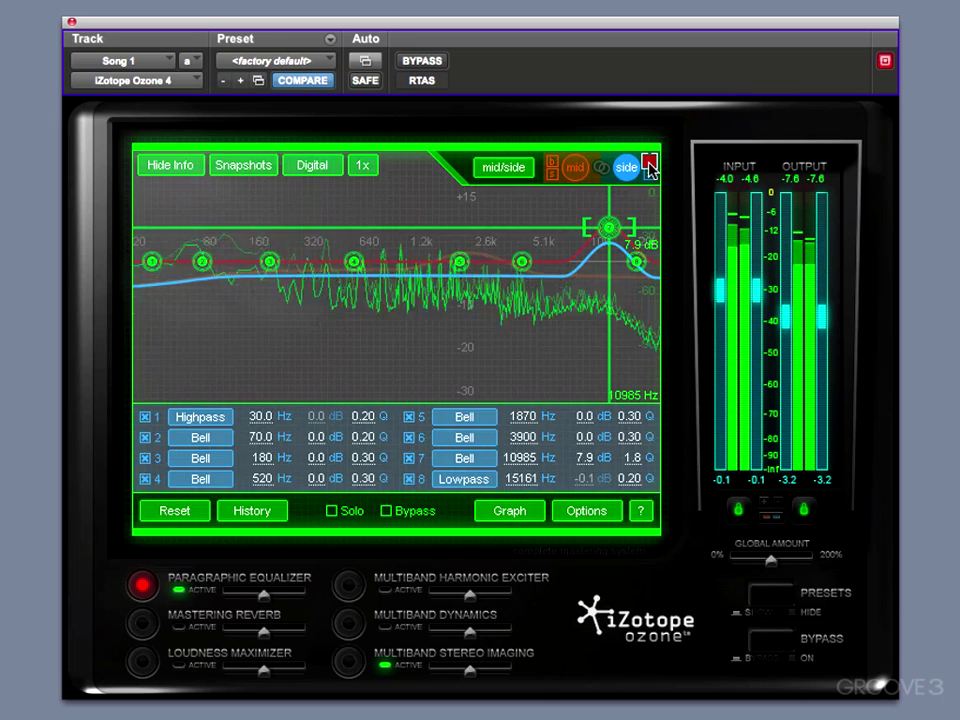
{"action": "left_click", "coordinate": [648, 166]}
{"action": "left_click", "coordinate": [575, 170]}
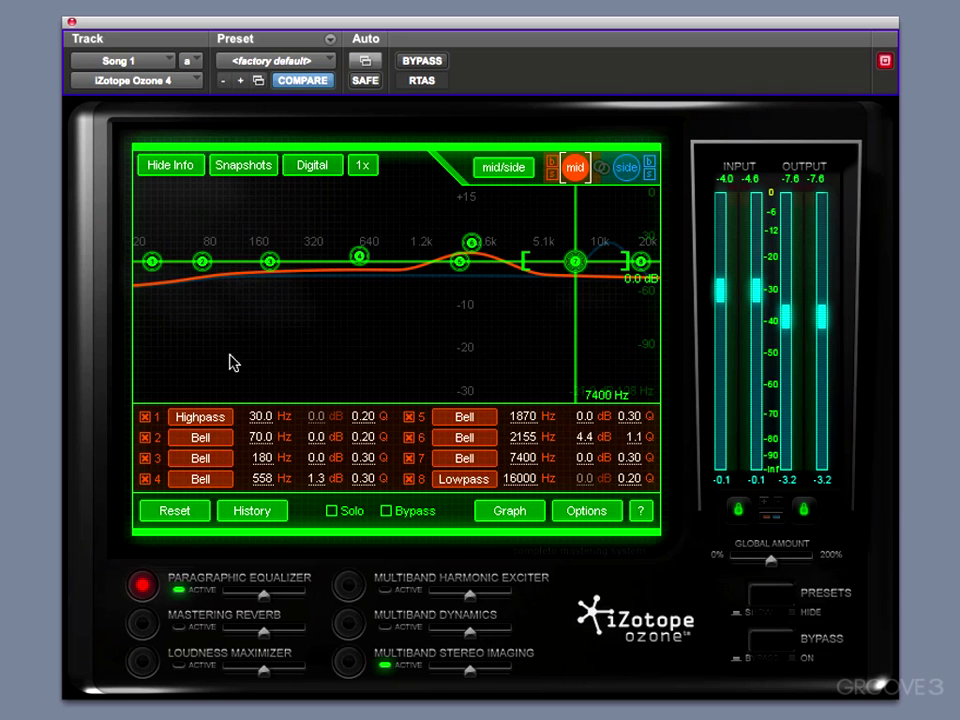
Give mid band 5 a small boost near 2.9 kHz, then soften side band 7 to 4.1 dB at 10433 Hz, Q 1.00
{"action": "left_click_drag", "start_coordinate": [461, 264], "coordinate": [496, 258]}
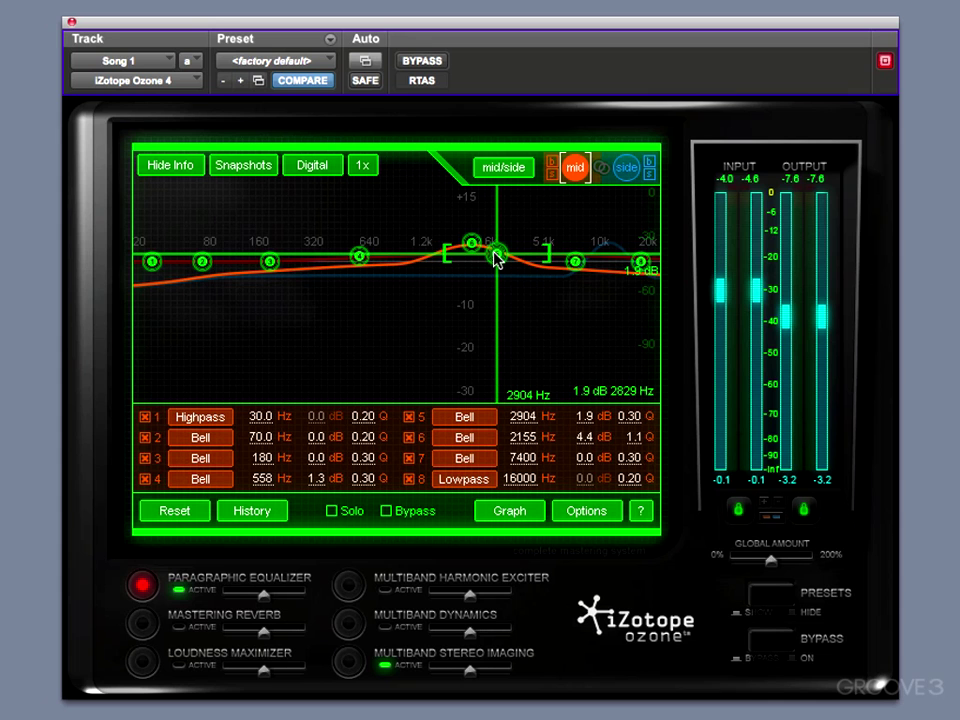
{"action": "left_click", "coordinate": [626, 168]}
{"action": "left_click_drag", "start_coordinate": [609, 229], "coordinate": [605, 250]}
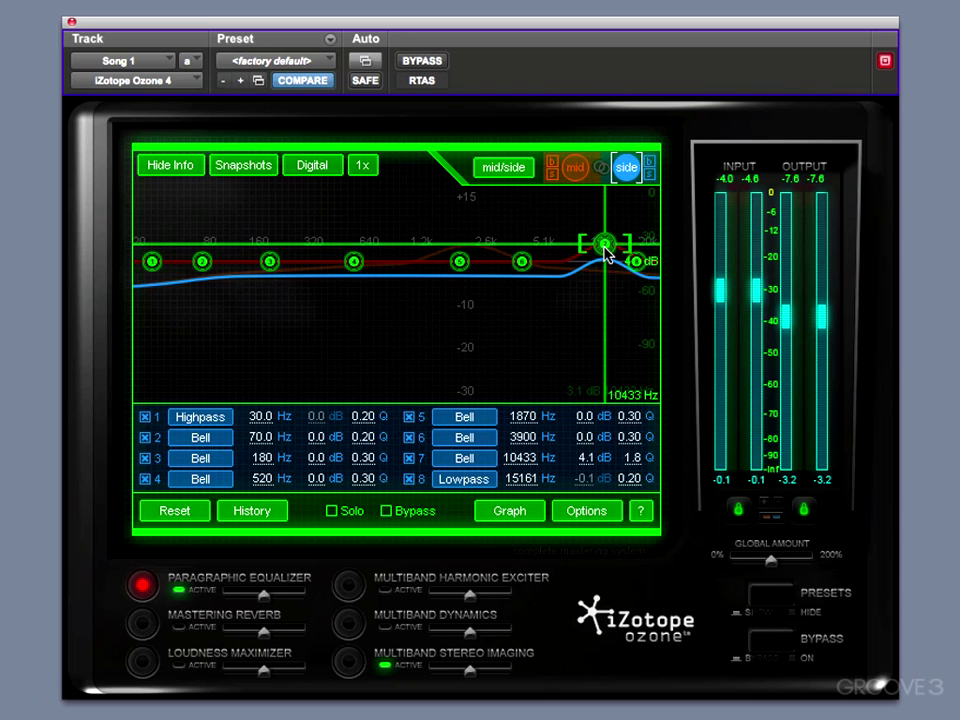
{"action": "mouse_move", "coordinate": [626, 249]}
{"action": "left_mouse_down"}
{"action": "mouse_move", "coordinate": [643, 253]}
{"action": "mouse_move", "coordinate": [634, 250]}
{"action": "left_mouse_up"}
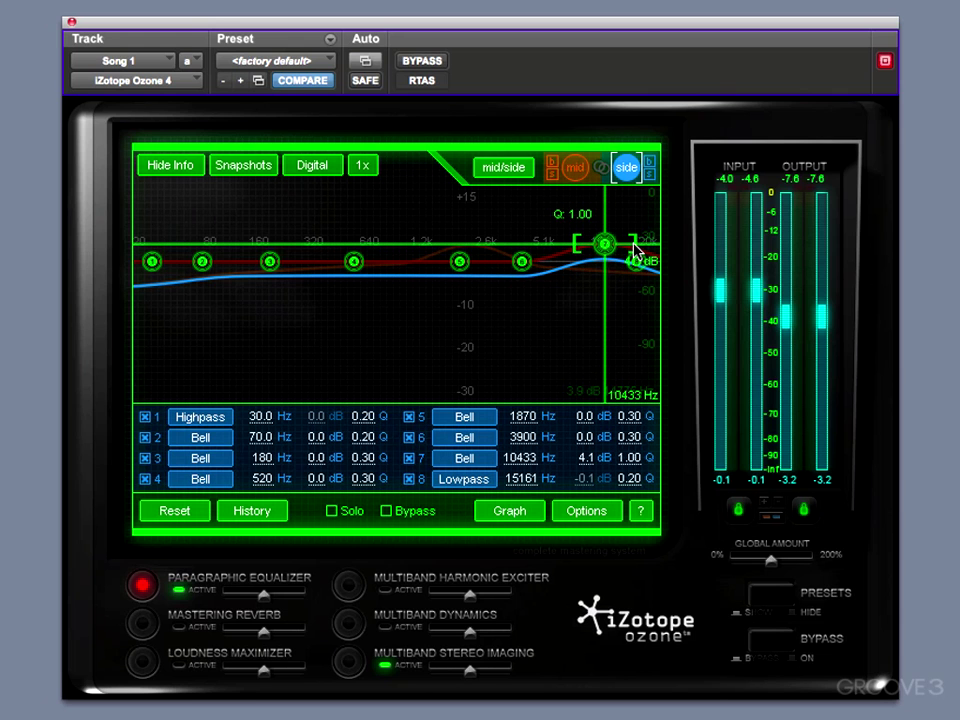
Compare the mid and side curves, then raise mid band 6 to 5.6 dB at 2099 Hz
{"action": "left_click", "coordinate": [579, 169]}
{"action": "left_click", "coordinate": [620, 168]}
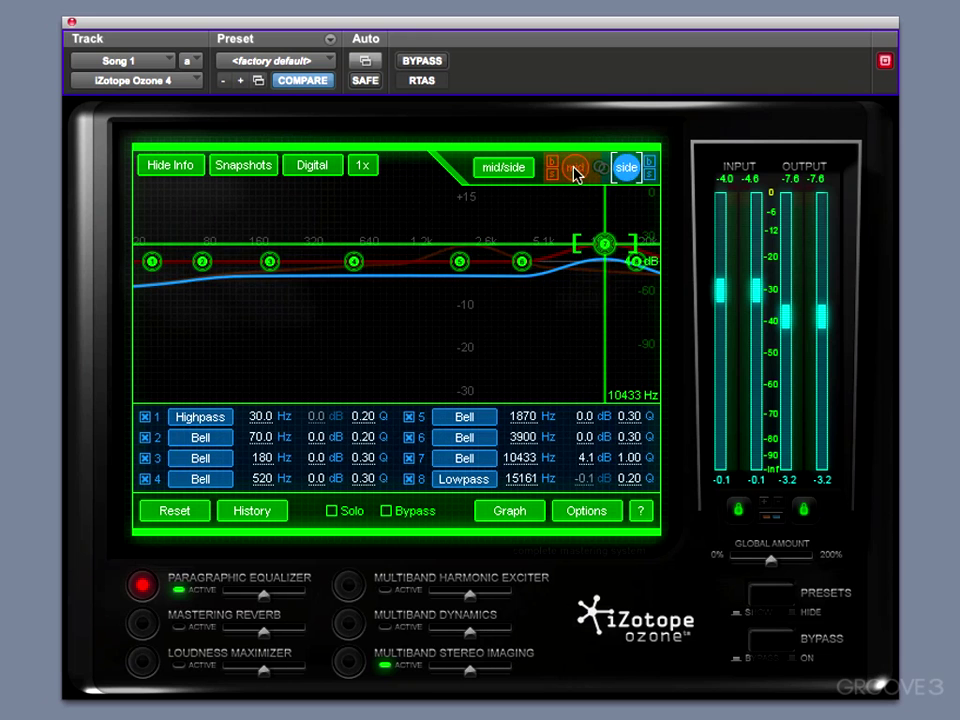
{"action": "left_click", "coordinate": [575, 170]}
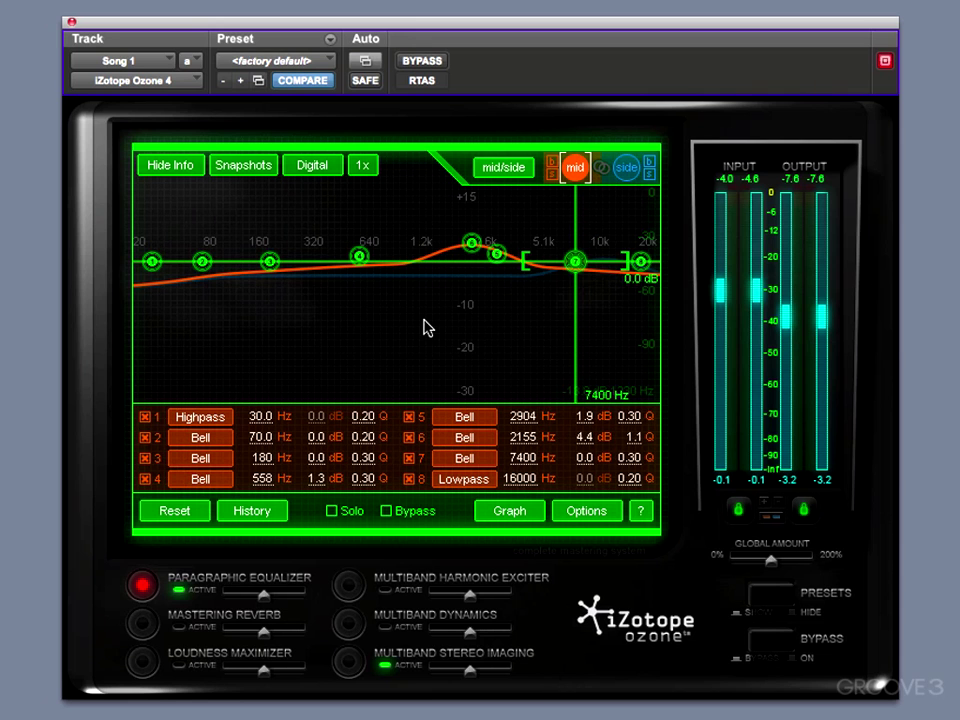
{"action": "left_click", "coordinate": [627, 168]}
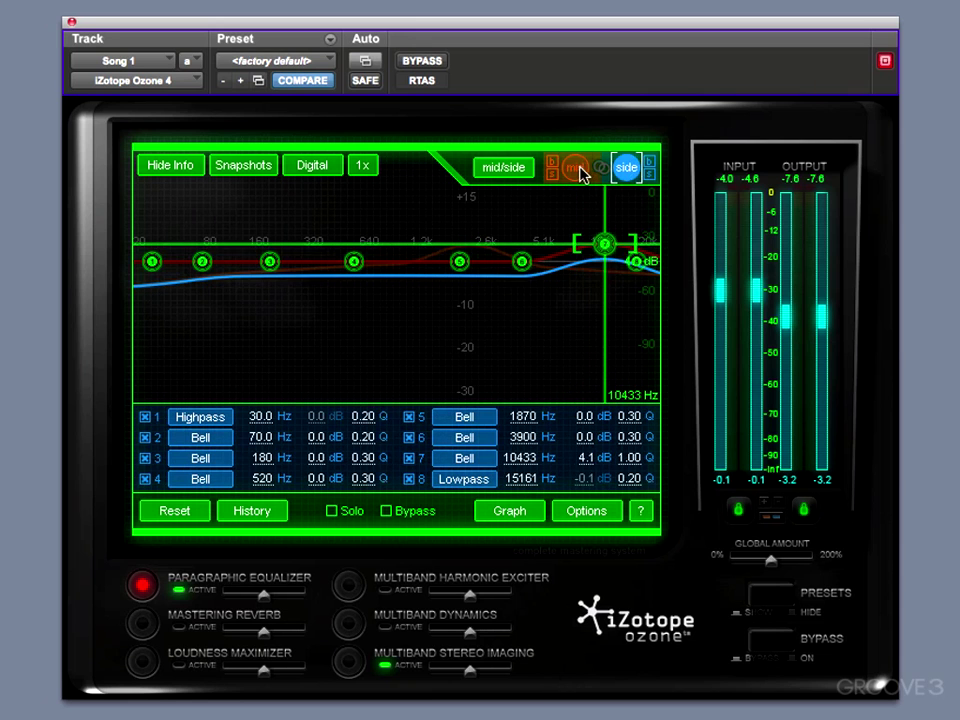
{"action": "left_click", "coordinate": [577, 169]}
{"action": "left_click", "coordinate": [622, 169]}
{"action": "left_click", "coordinate": [578, 170]}
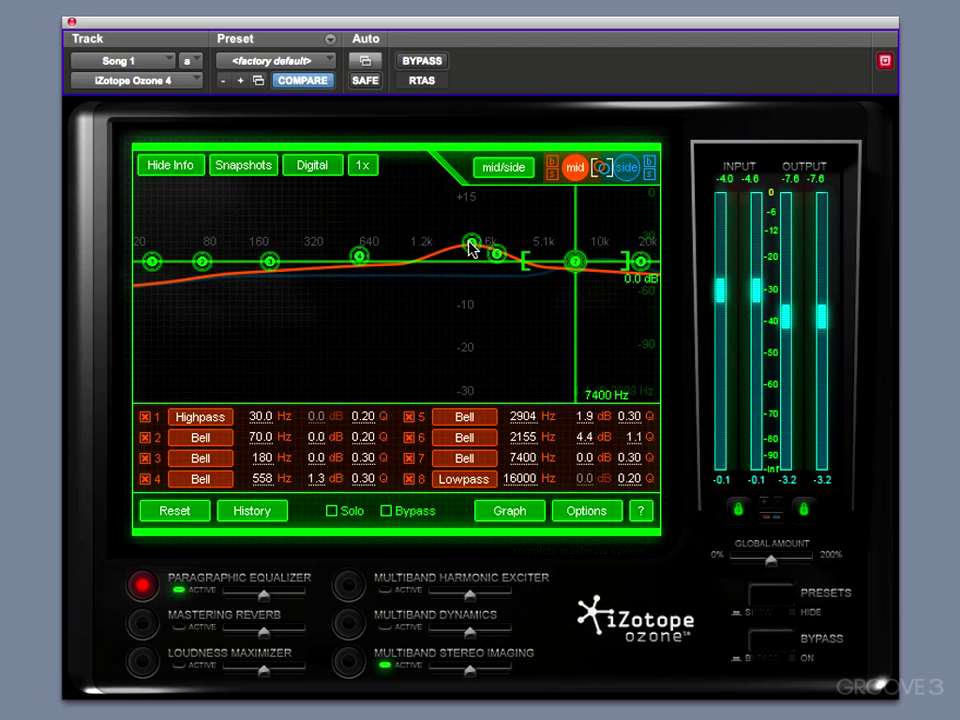
{"action": "left_click_drag", "start_coordinate": [473, 242], "coordinate": [469, 243]}
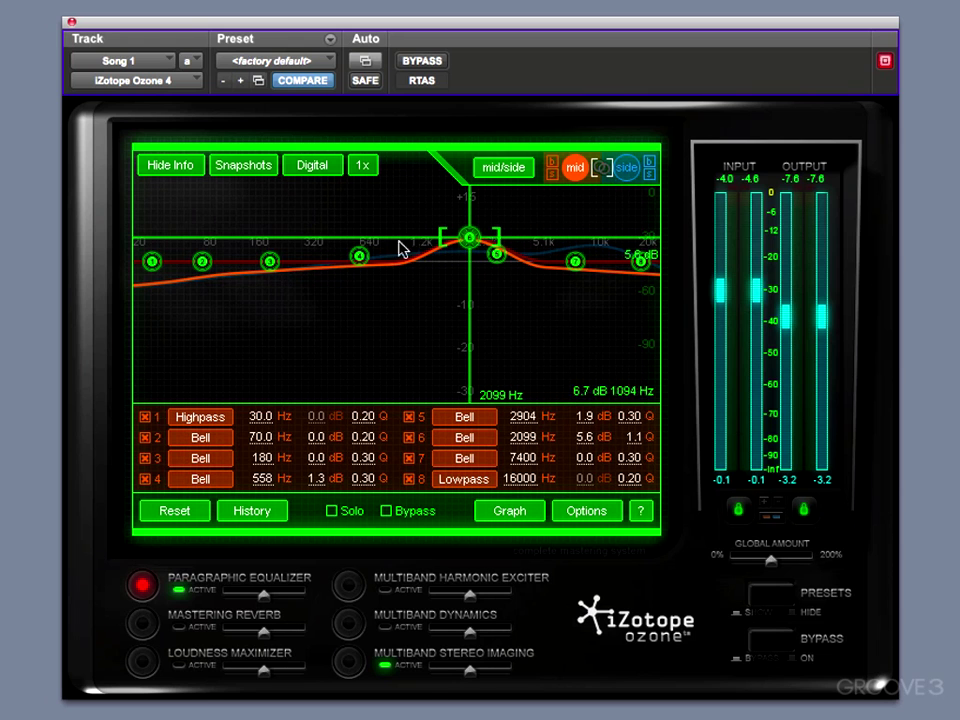
Copy the mid curve to the side channel, then lower side band 6 to 2.1 dB at 2072 Hz
{"action": "left_click", "coordinate": [578, 172]}
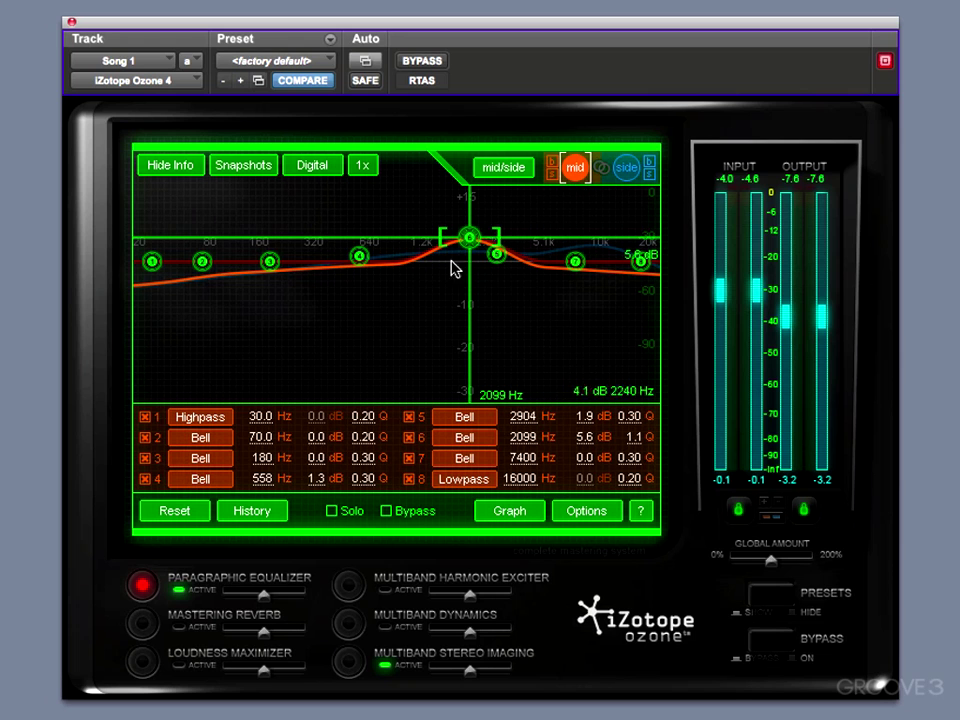
{"action": "right_click", "coordinate": [394, 268]}
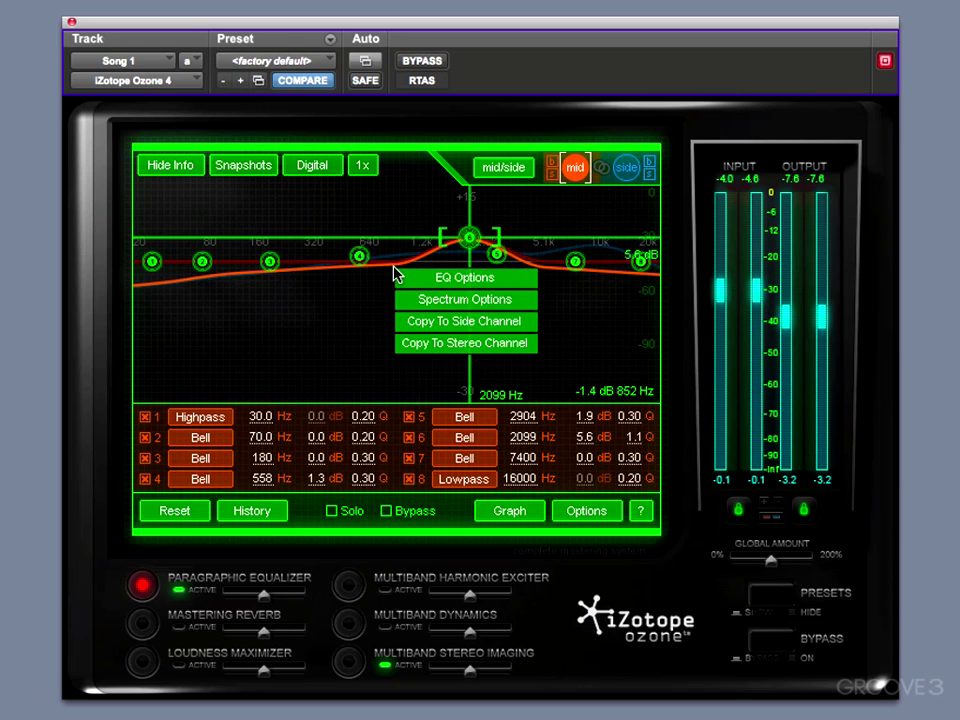
{"action": "left_click", "coordinate": [427, 328]}
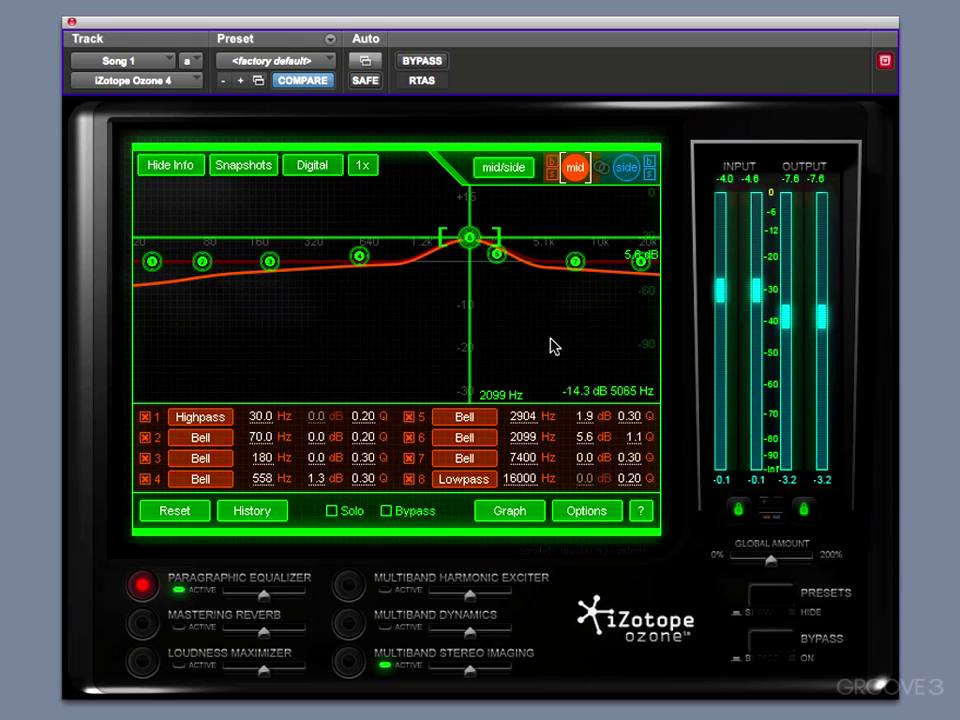
{"action": "left_click", "coordinate": [630, 166]}
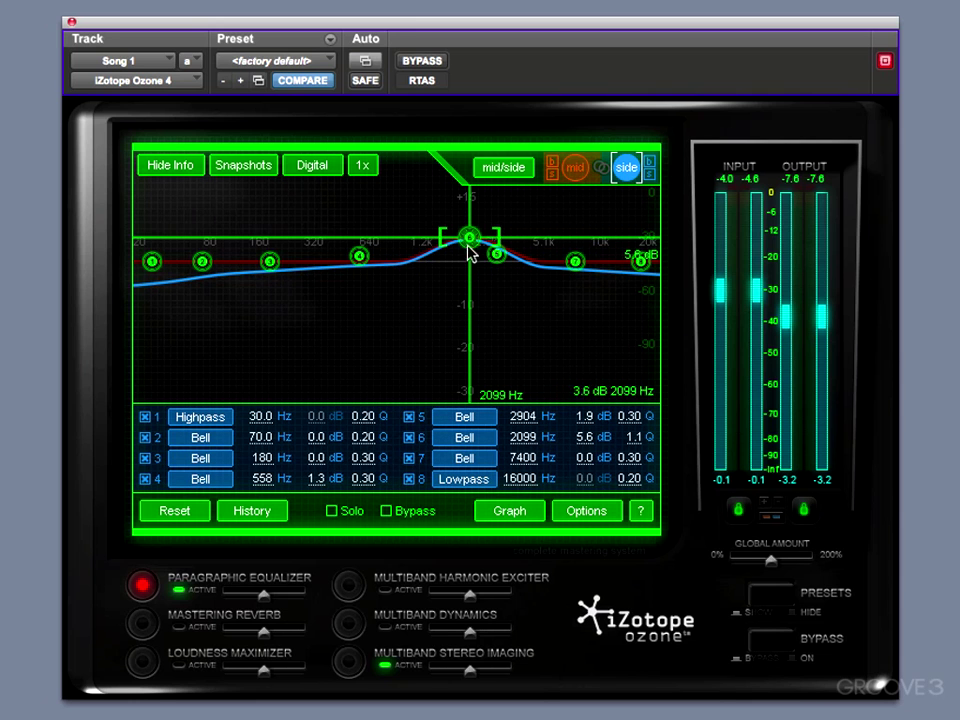
{"action": "left_click_drag", "start_coordinate": [469, 238], "coordinate": [469, 262]}
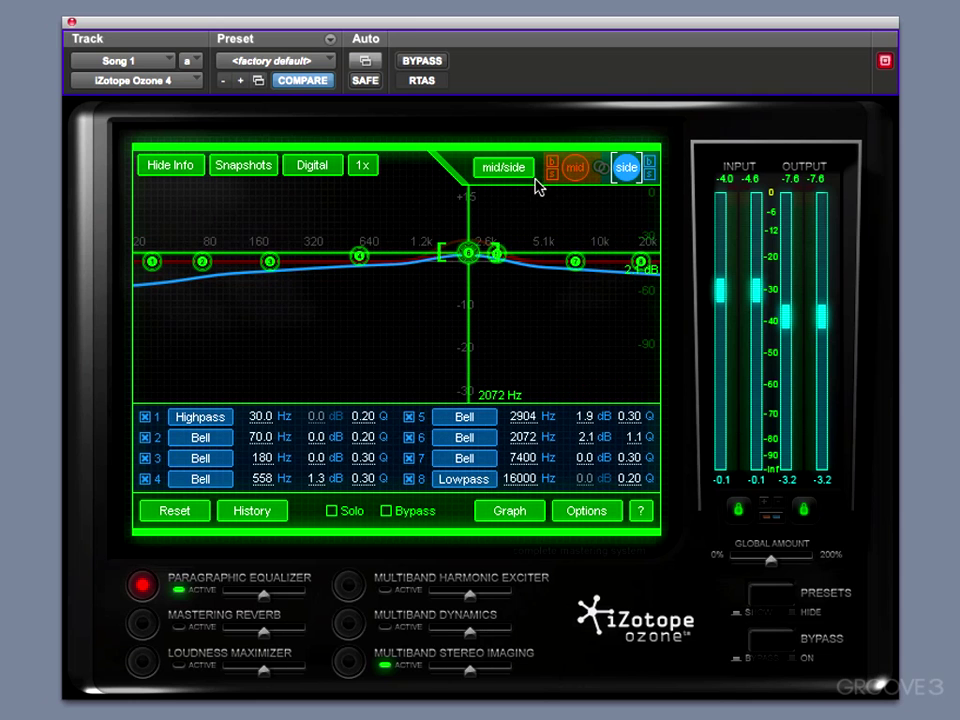